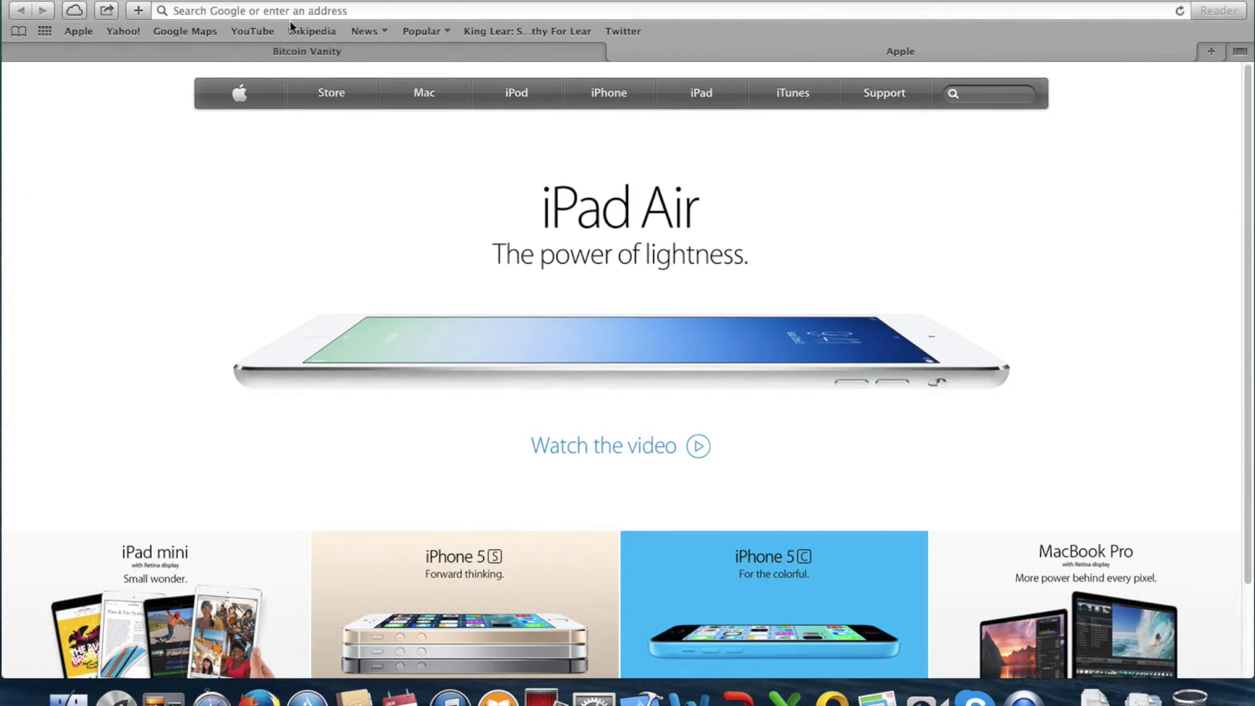
# Bring the Bitcoin Vanity page to the front and read its prefix prompt
pyautogui.click(304, 49)
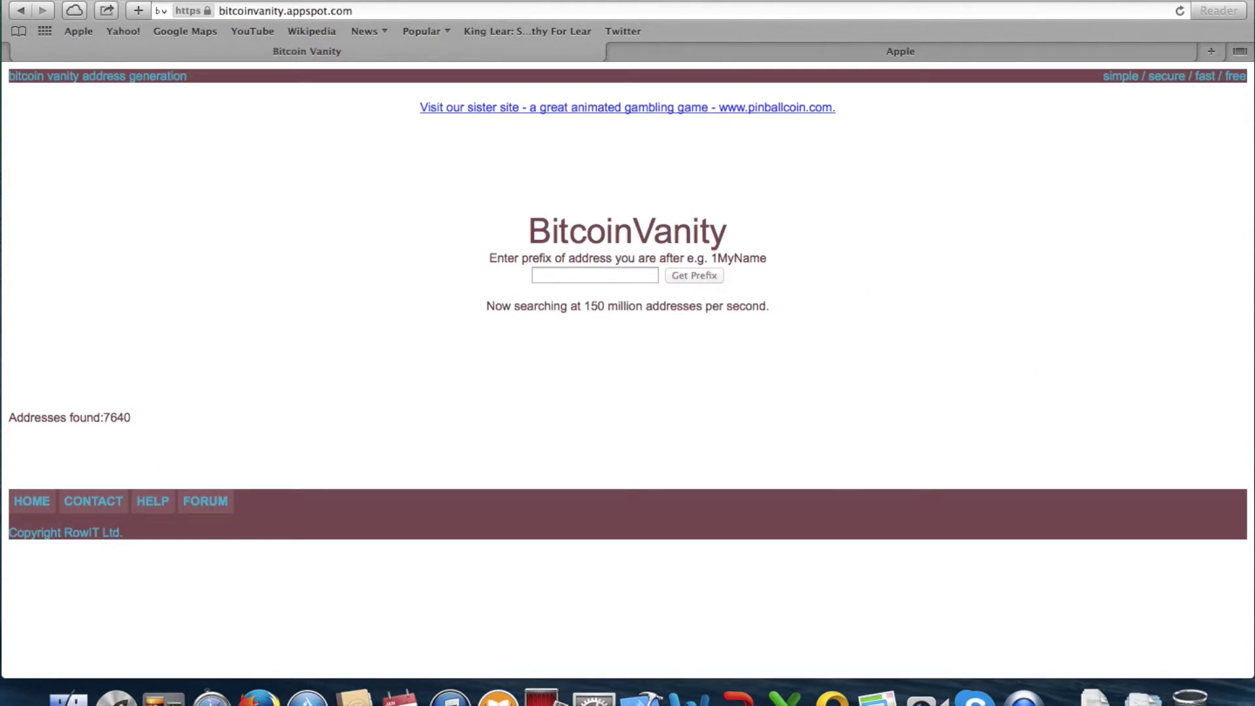
pyautogui.click(866, 48)
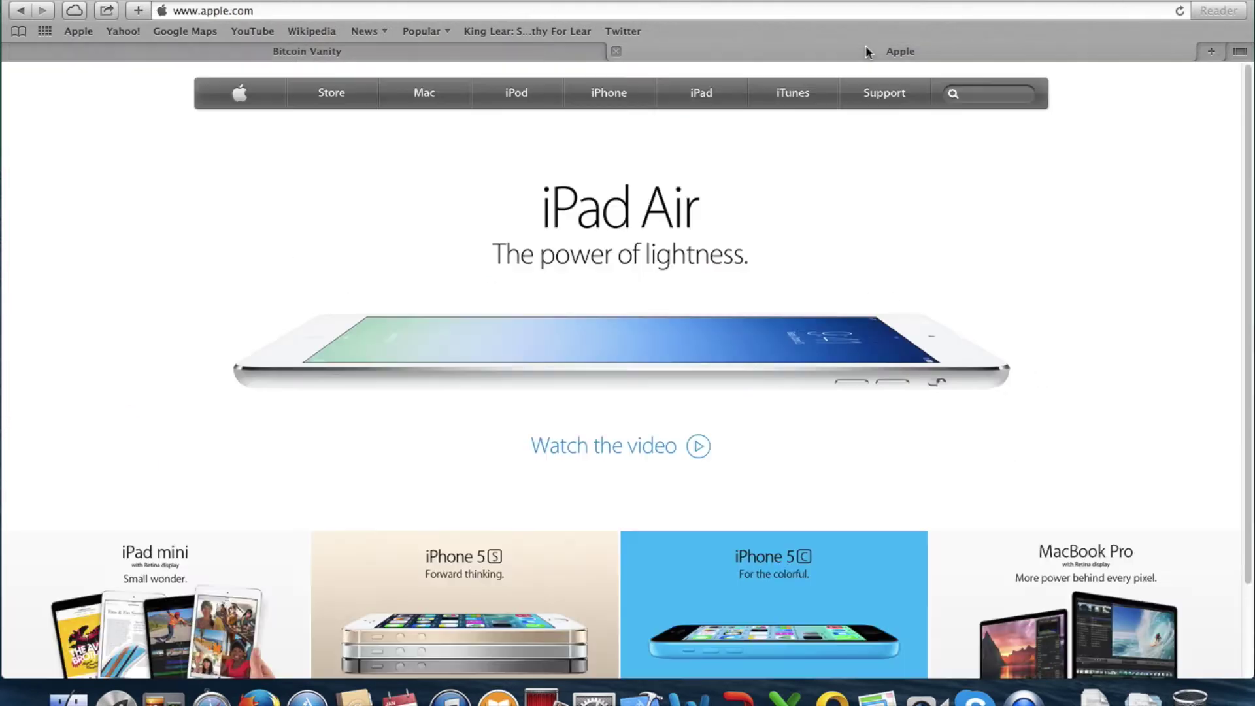
pyautogui.click(380, 52)
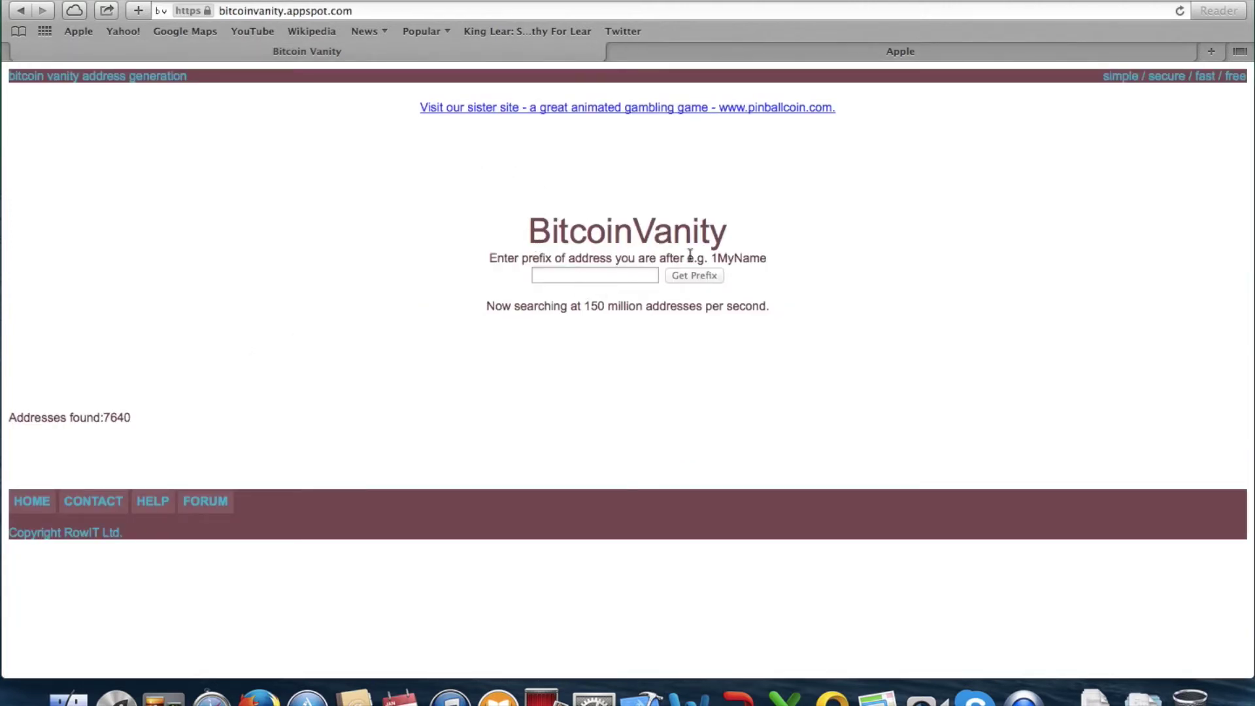
pyautogui.moveTo(722, 261); pyautogui.dragTo(778, 259)
pyautogui.click(778, 258)
pyautogui.moveTo(497, 259); pyautogui.dragTo(766, 258)
pyautogui.click(635, 275)
# Enter the vanity prefix 1Cxboy and check its 0.003 BTC price quote
pyautogui.click(548, 276)
pyautogui.write('1cxboy')
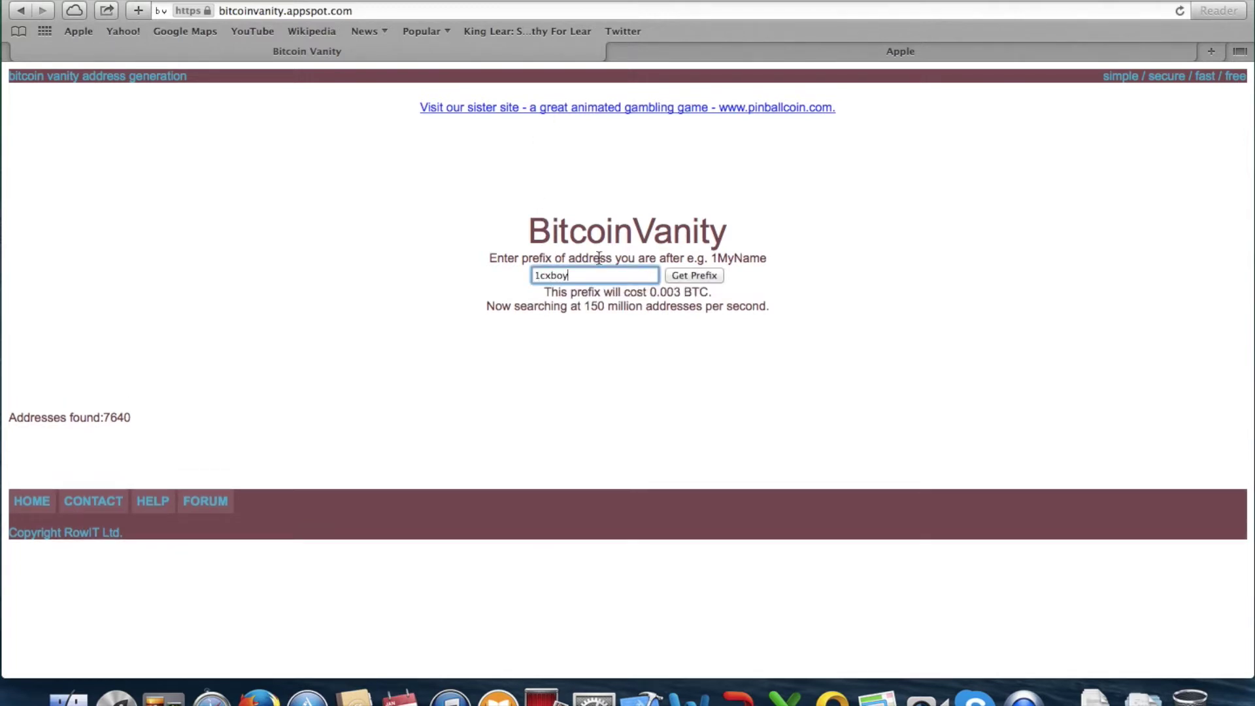
pyautogui.click(545, 275)
pyautogui.press('BackSpace')
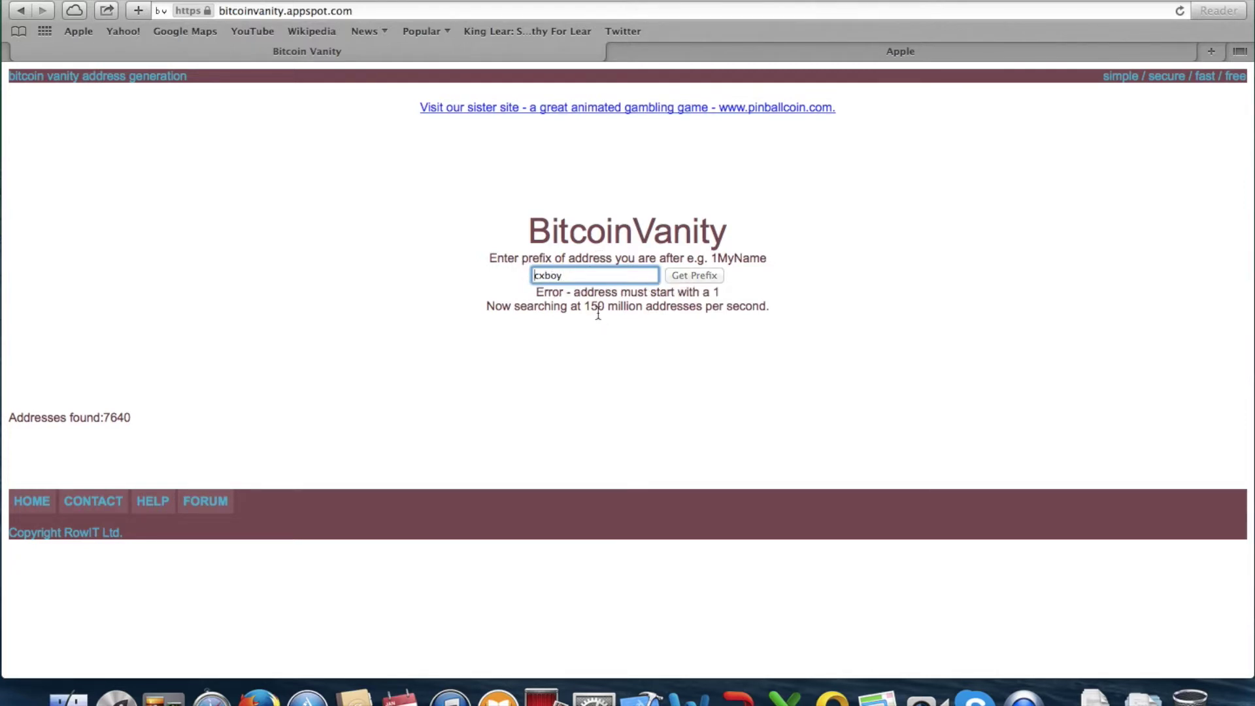
pyautogui.moveTo(537, 291); pyautogui.dragTo(718, 293)
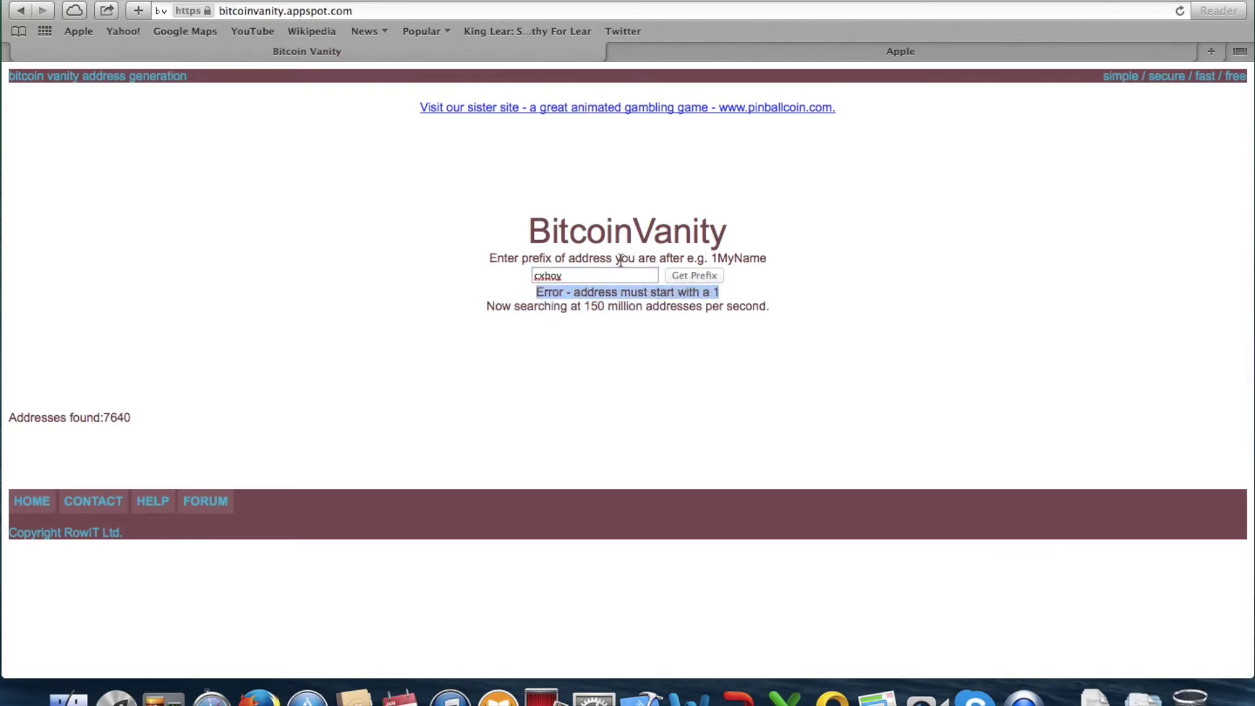
pyautogui.click(536, 275)
pyautogui.write('1')
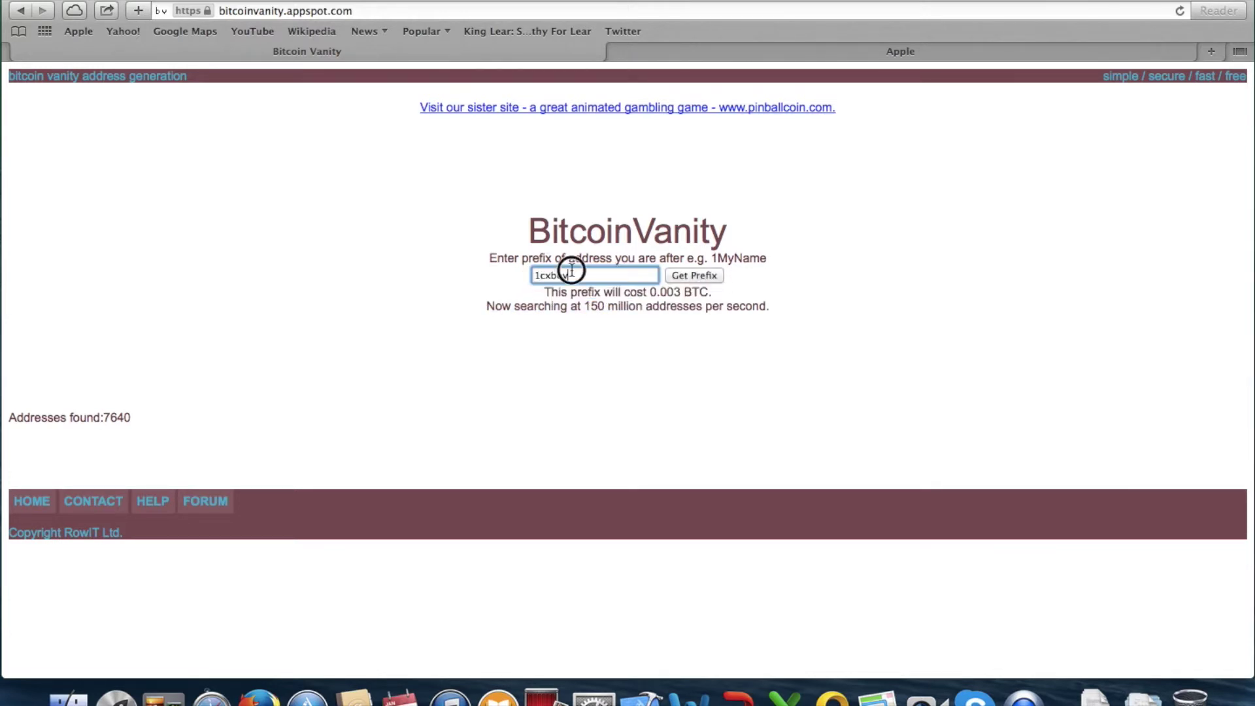
pyautogui.moveTo(569, 274); pyautogui.dragTo(541, 270)
pyautogui.write('Cxboy')
pyautogui.press('F4')
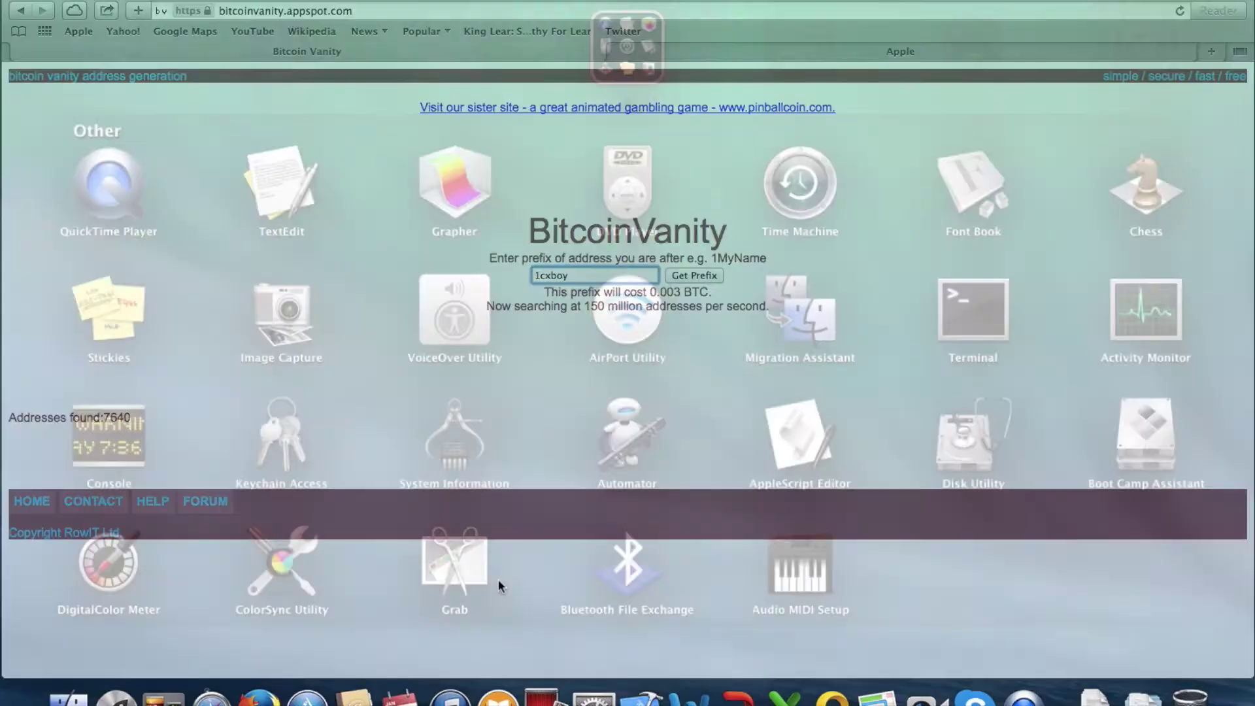
# Launch the Electrum wallet from Launchpad
pyautogui.click(812, 23)
pyautogui.hscroll(5, 818, 454)
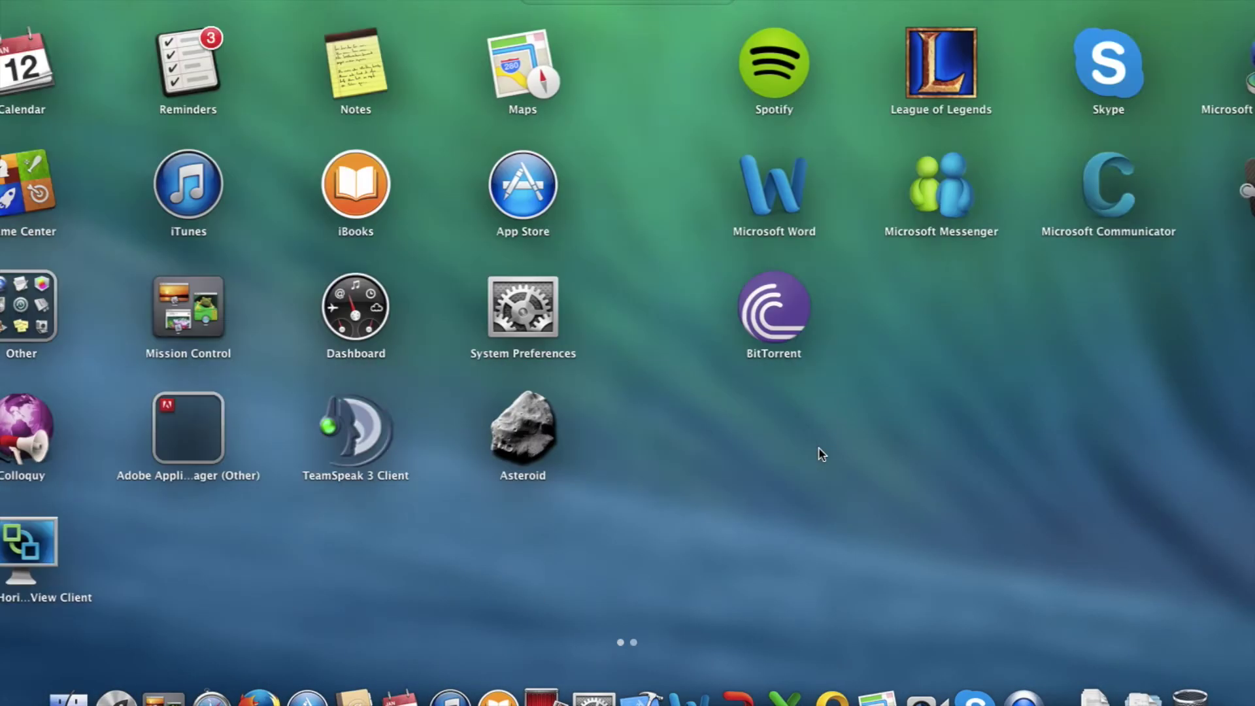
pyautogui.click(788, 190)
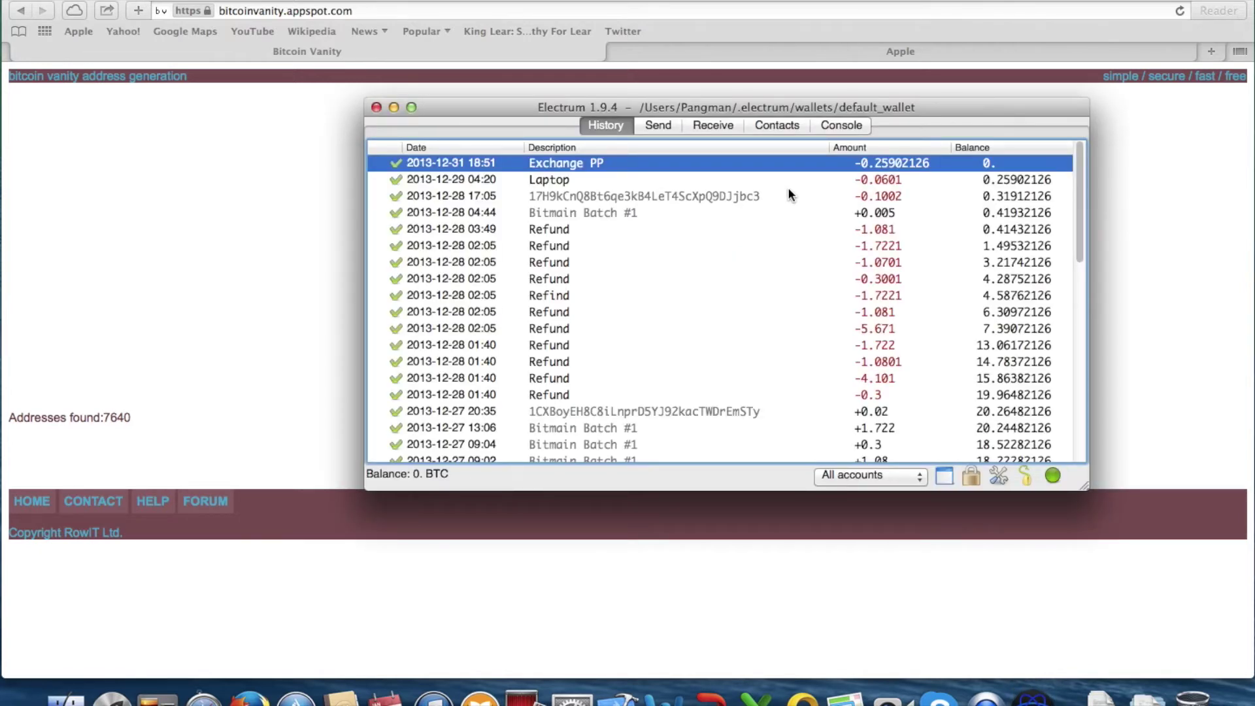
# Show the receiving addresses, select the imported 1CXBoy address, and widen the window
pyautogui.click(713, 125)
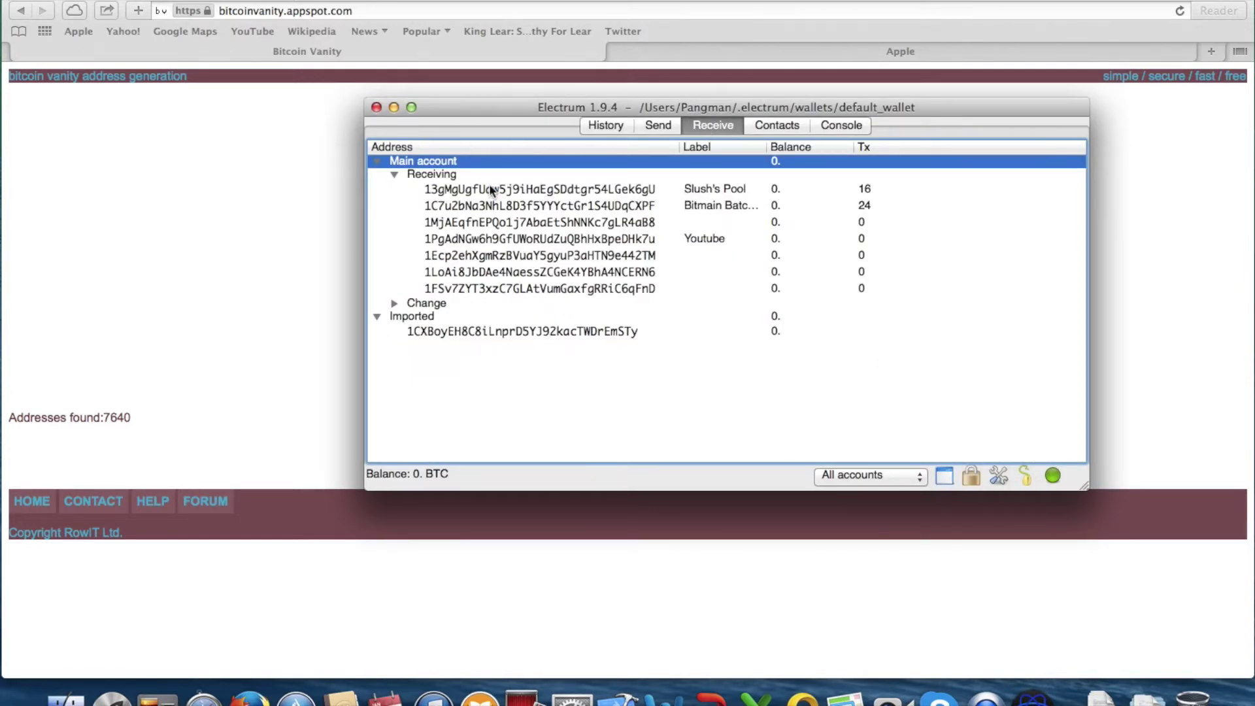
pyautogui.click(440, 332)
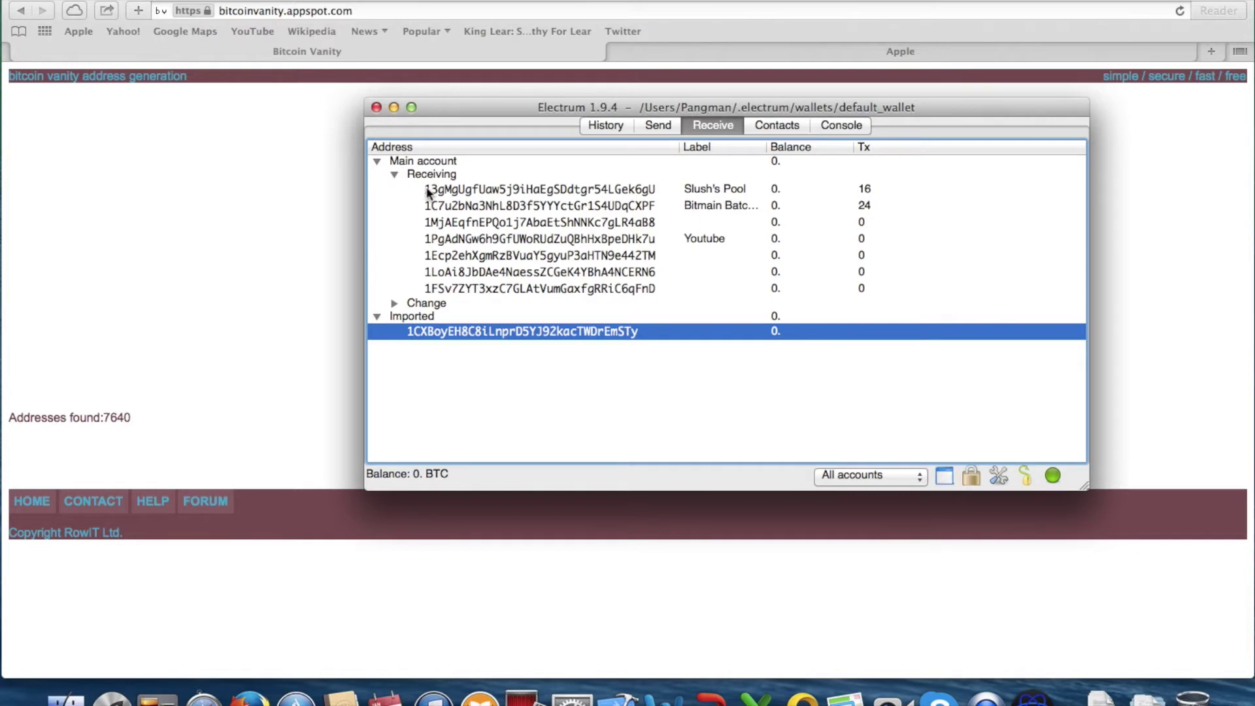
pyautogui.moveTo(452, 179); pyautogui.dragTo(444, 339)
pyautogui.moveTo(453, 185); pyautogui.dragTo(540, 333)
pyautogui.moveTo(367, 299)
pyautogui.mouseDown()
pyautogui.moveTo(339, 297)
pyautogui.moveTo(351, 298)
pyautogui.mouseUp()
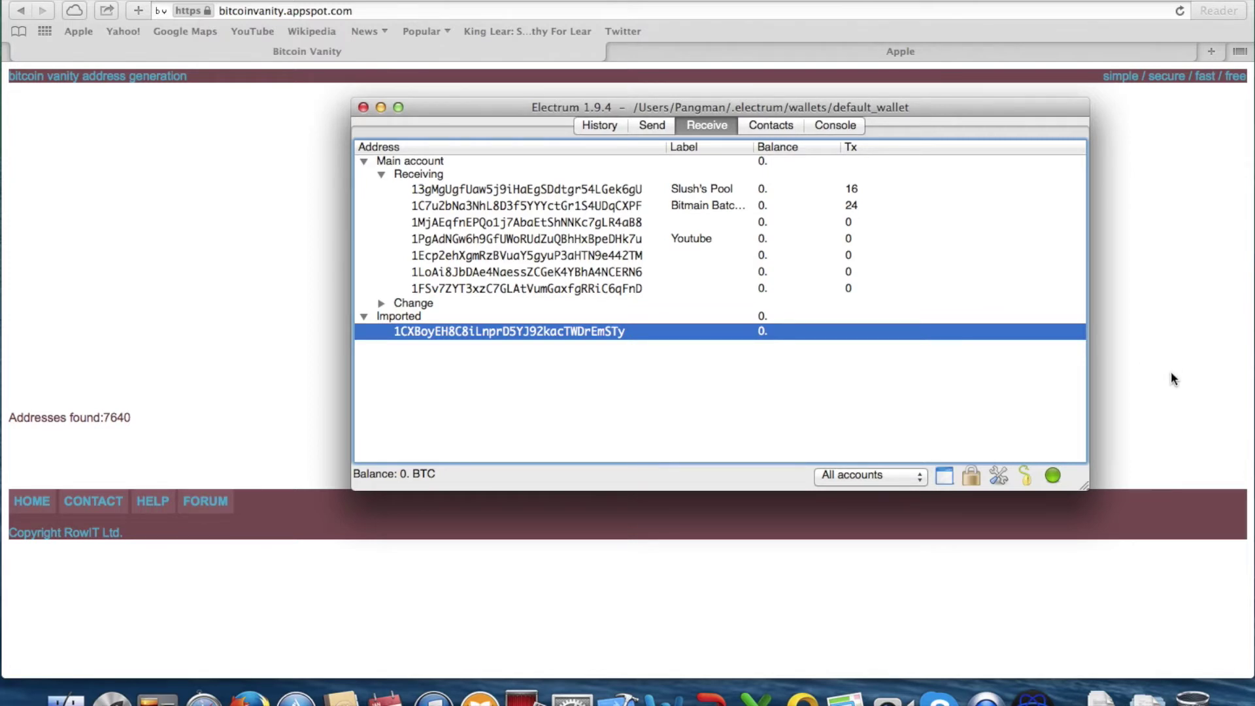
# Change the prefix to 1yt, request it free, and select the generated part-public key
pyautogui.click(1101, 110)
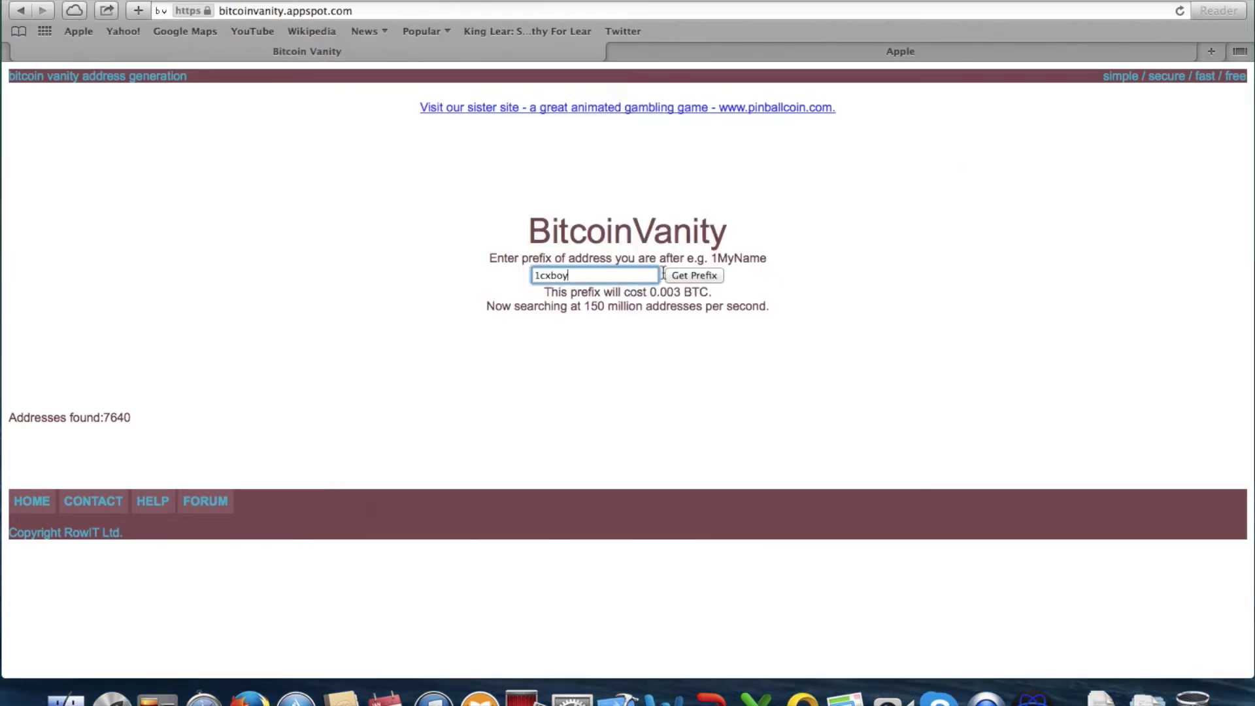
pyautogui.moveTo(588, 275); pyautogui.dragTo(540, 275)
pyautogui.write('yt')
pyautogui.click(696, 324)
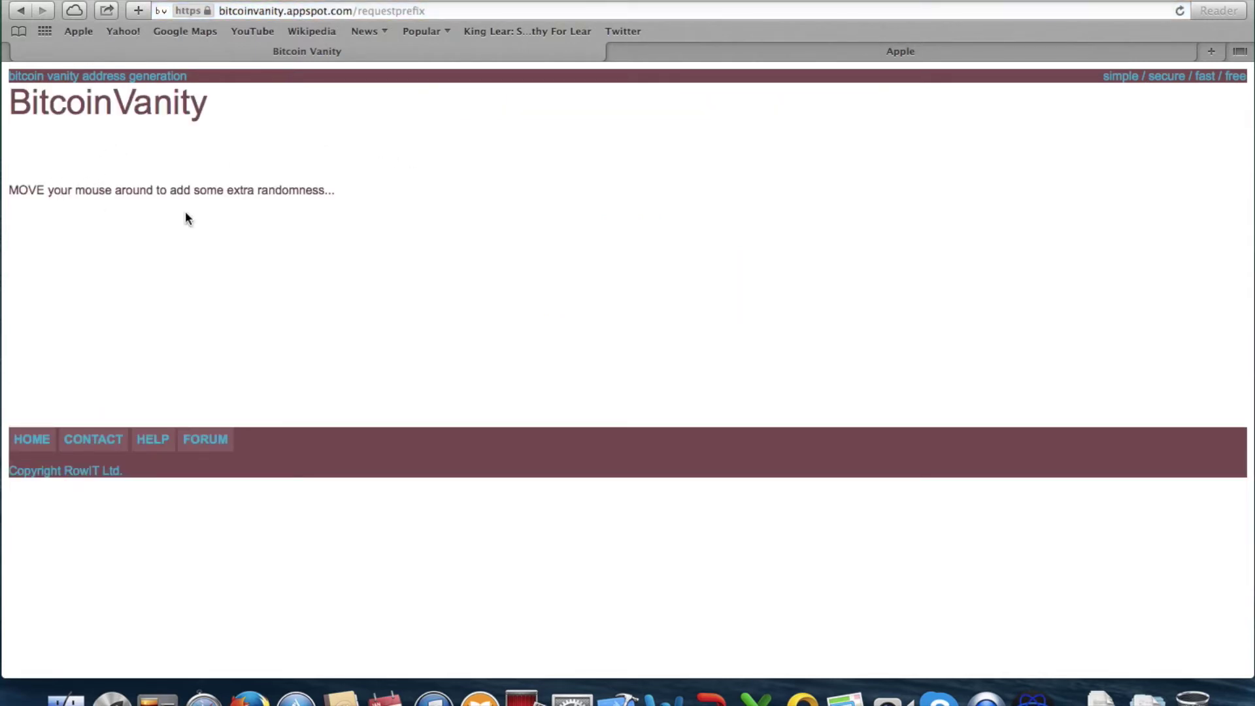
pyautogui.tripleClick(157, 170)
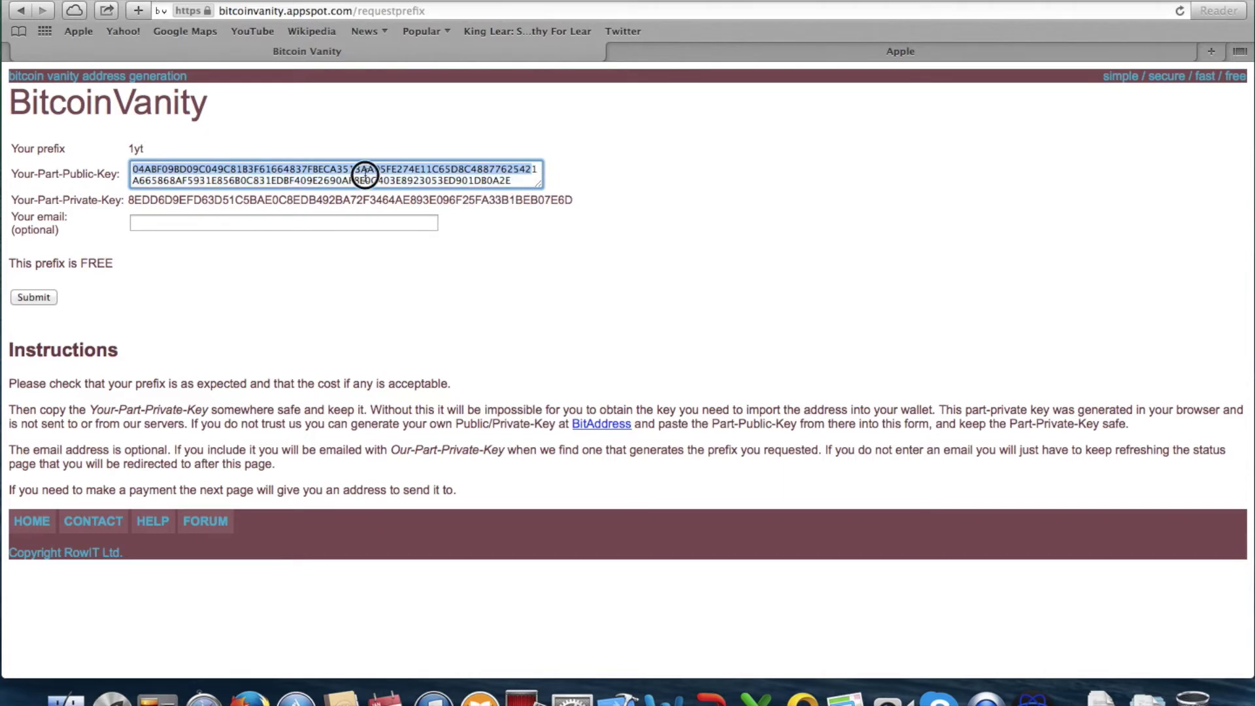
pyautogui.click(517, 180)
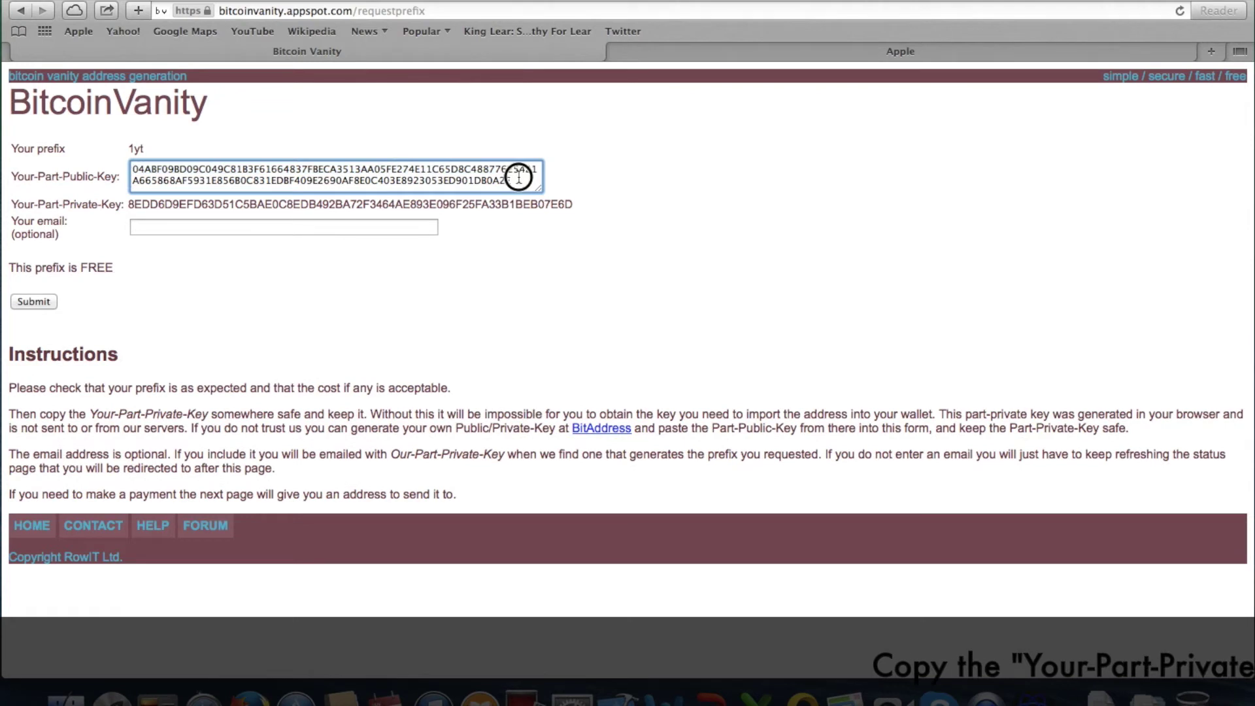
pyautogui.tripleClick(519, 174)
pyautogui.press('super+c')
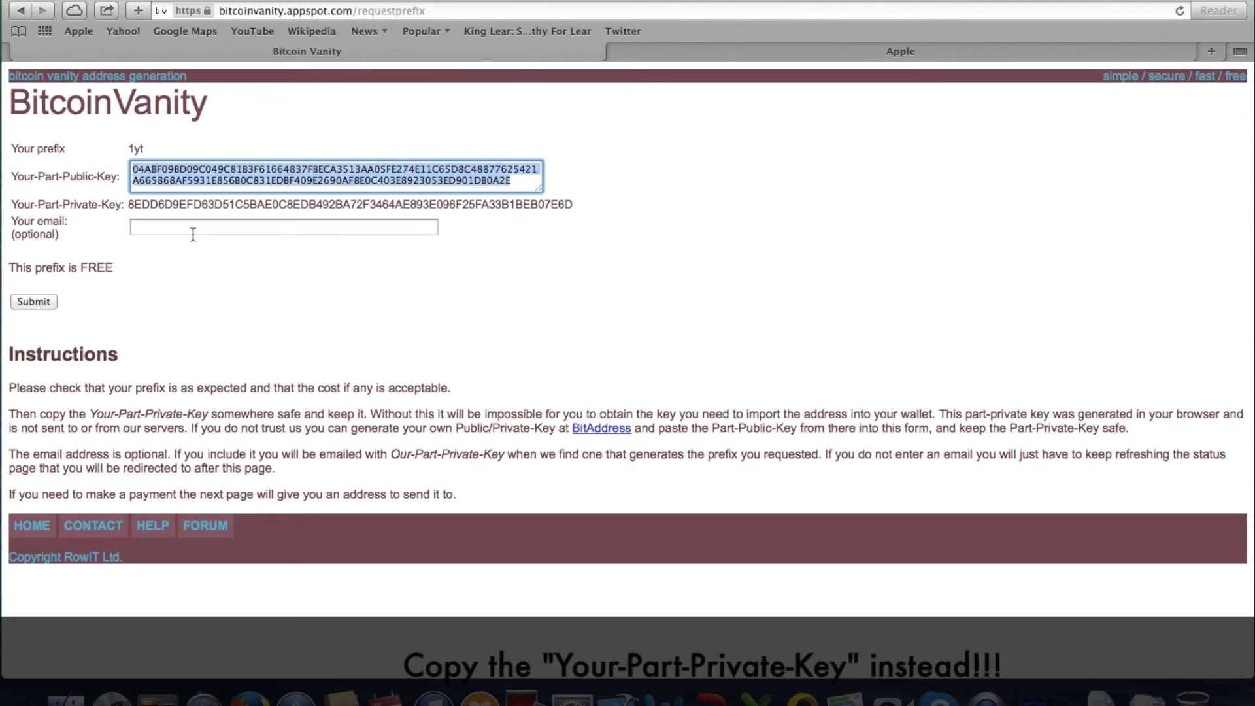
# Paste the part-public key into a new shrib.com online notepad tab
pyautogui.press('super+t')
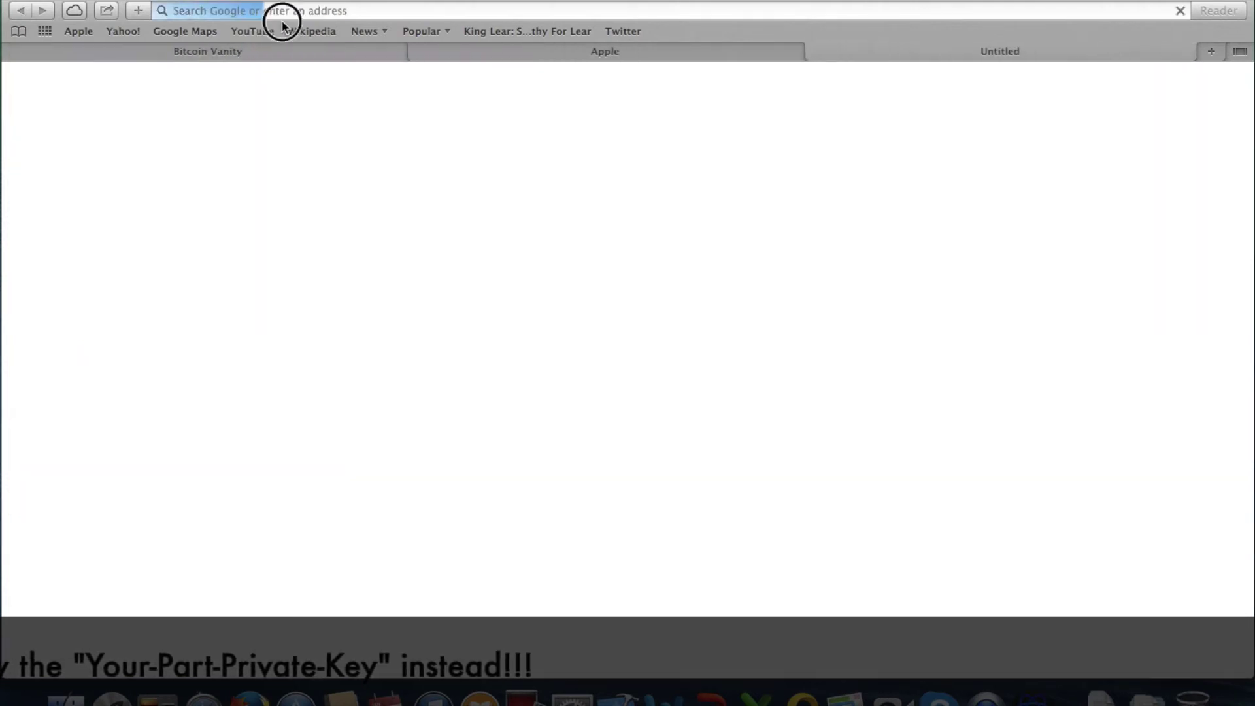
pyautogui.write('notepad online')
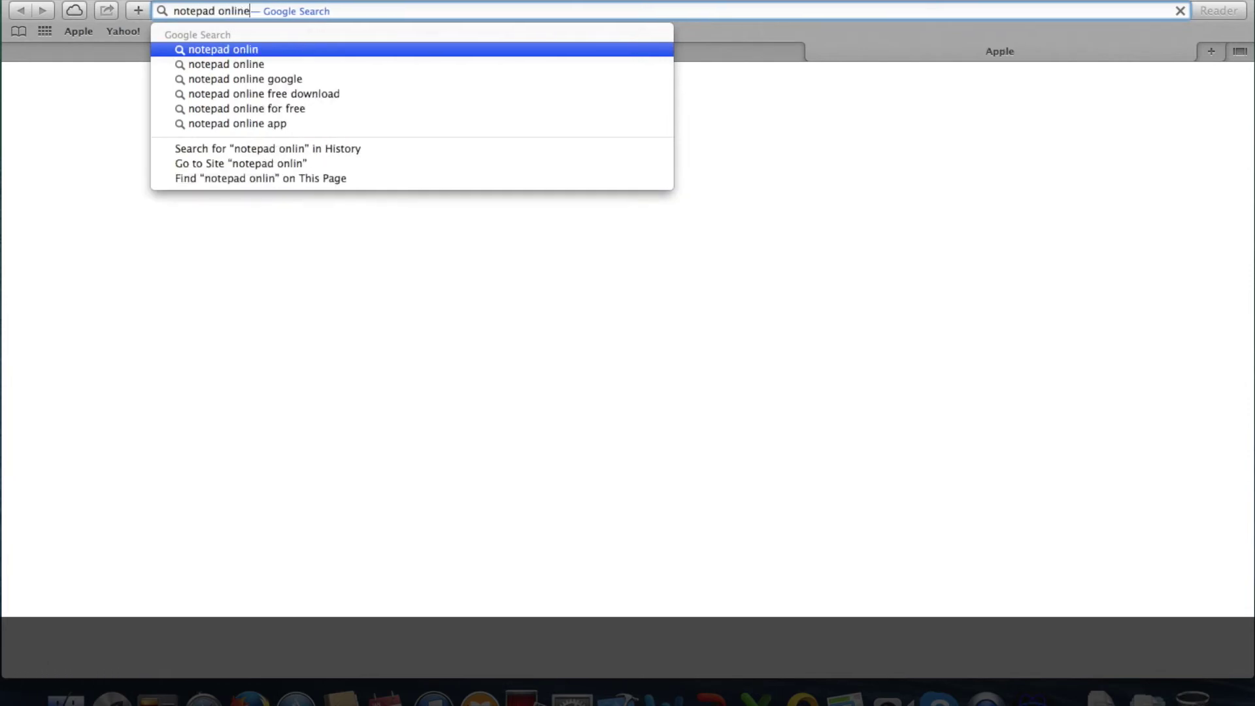
pyautogui.press('Return')
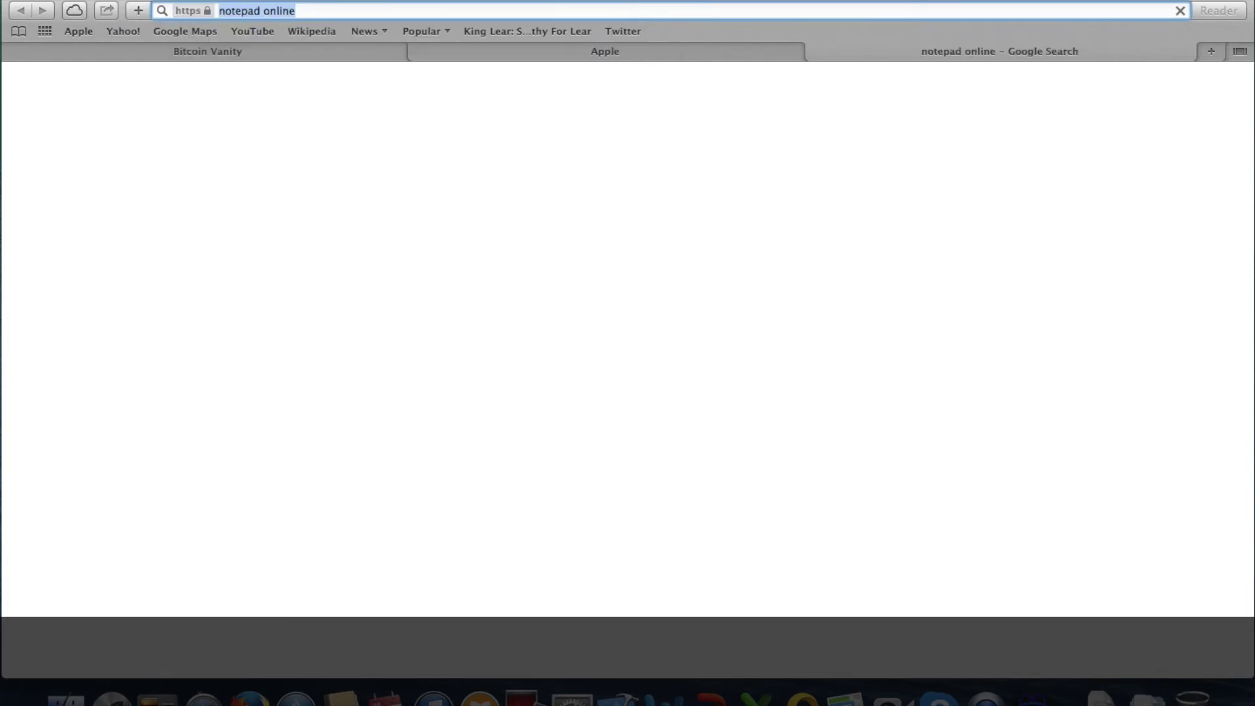
pyautogui.click(208, 285)
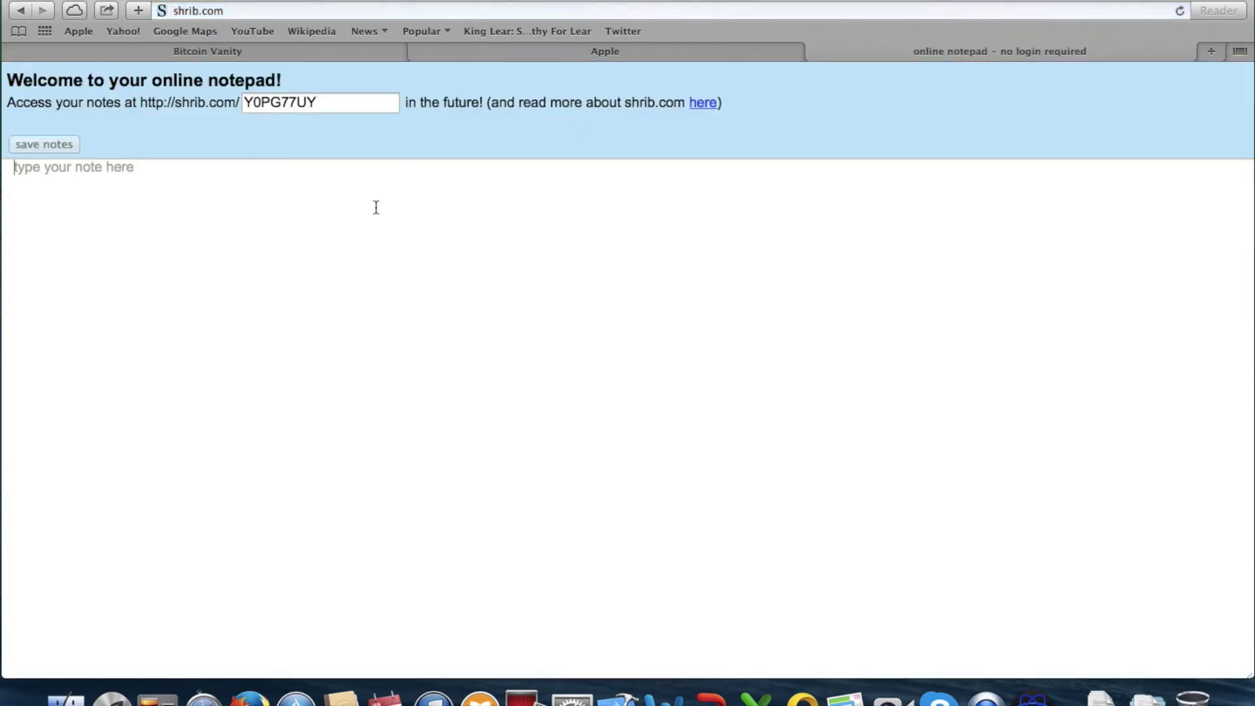
pyautogui.press('super+v')
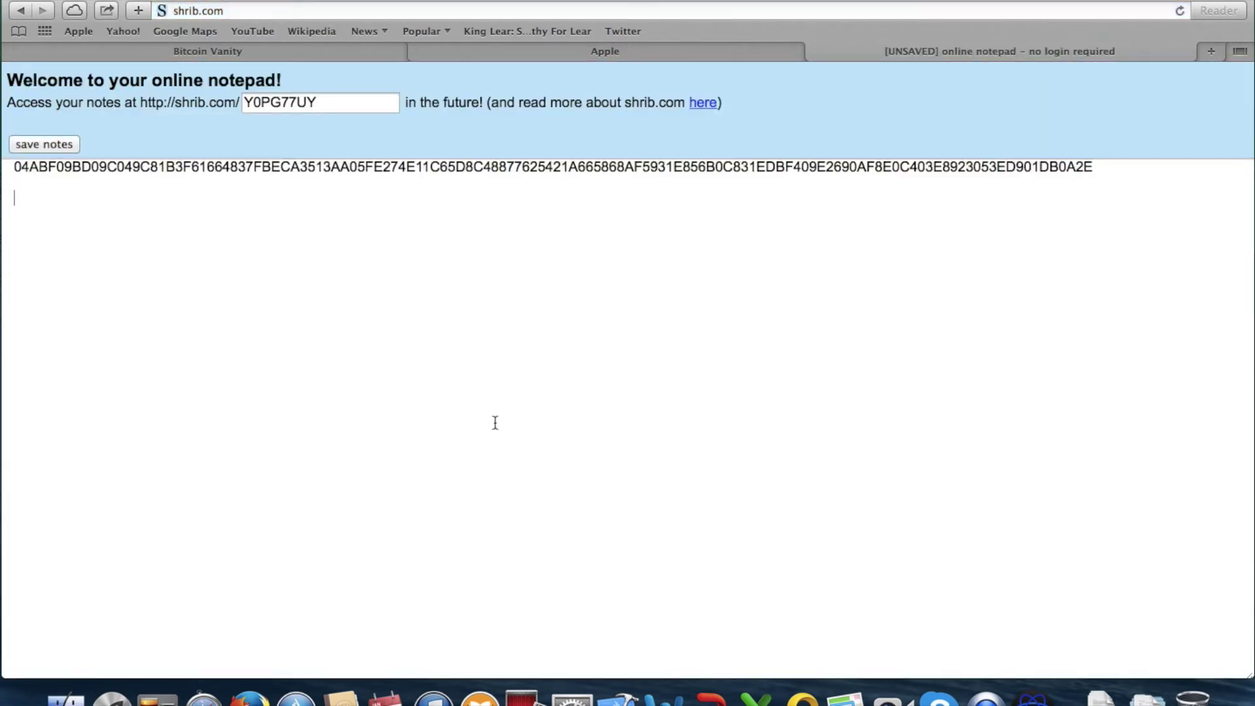
pyautogui.click(355, 55)
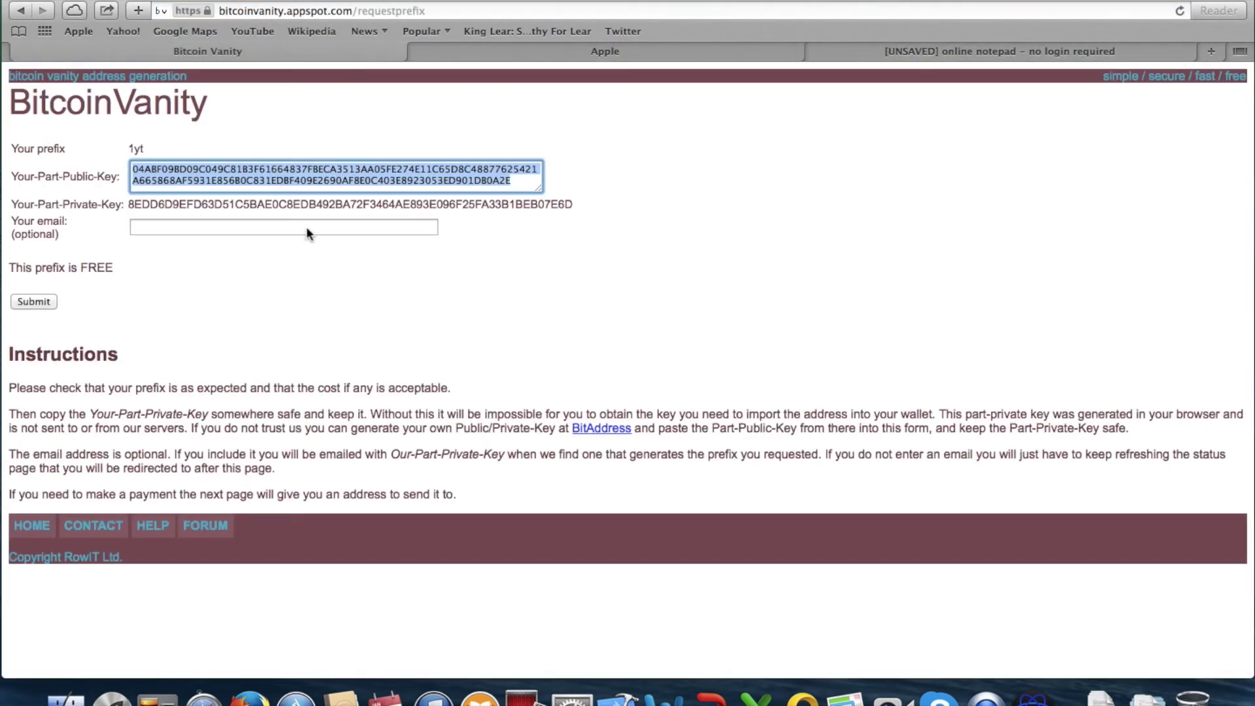
# Submit the 1yt request and open its status page showing Prefix found
pyautogui.click(185, 295)
pyautogui.click(38, 302)
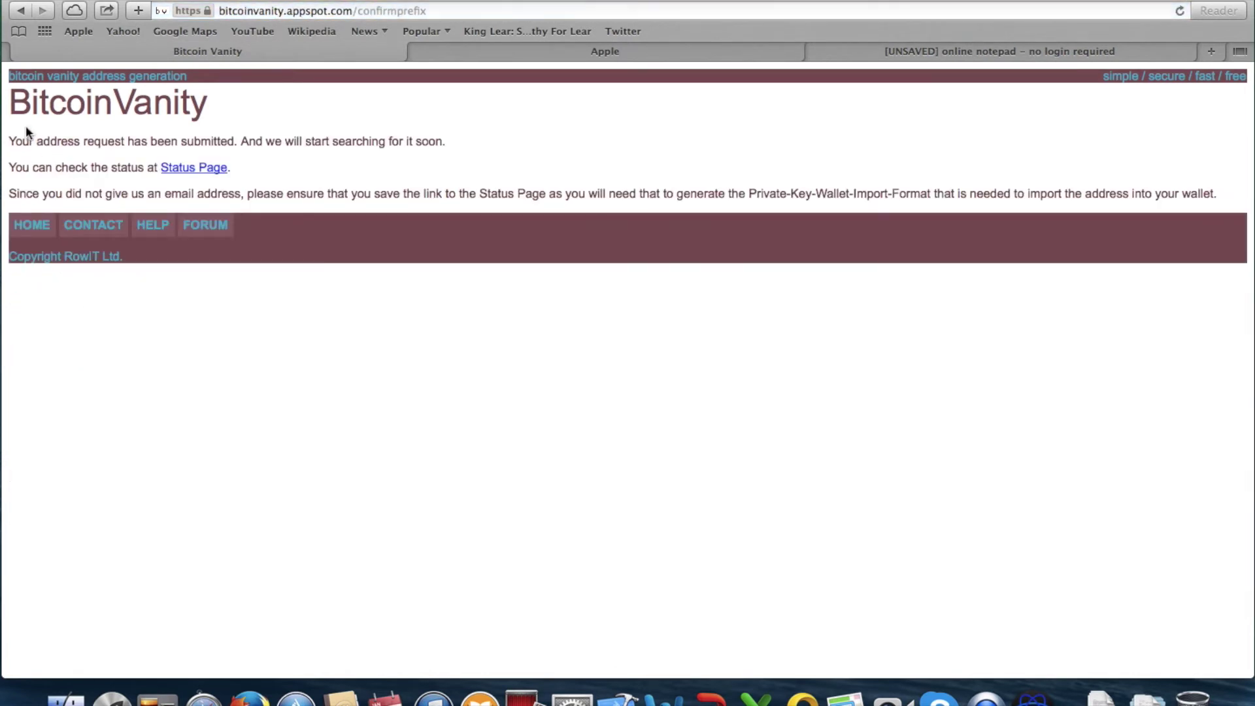
pyautogui.click(220, 168)
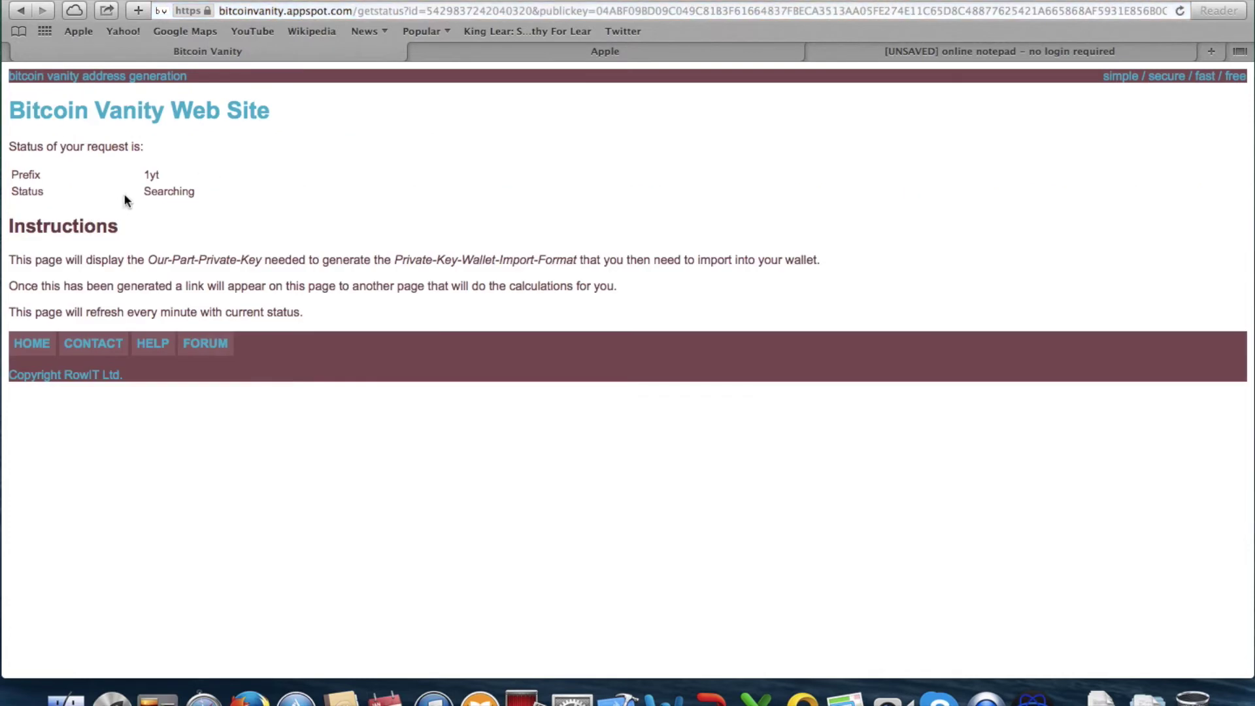
pyautogui.moveTo(145, 171)
pyautogui.mouseDown()
pyautogui.moveTo(247, 186)
pyautogui.moveTo(162, 190)
pyautogui.moveTo(139, 172)
pyautogui.mouseUp()
pyautogui.click(145, 177)
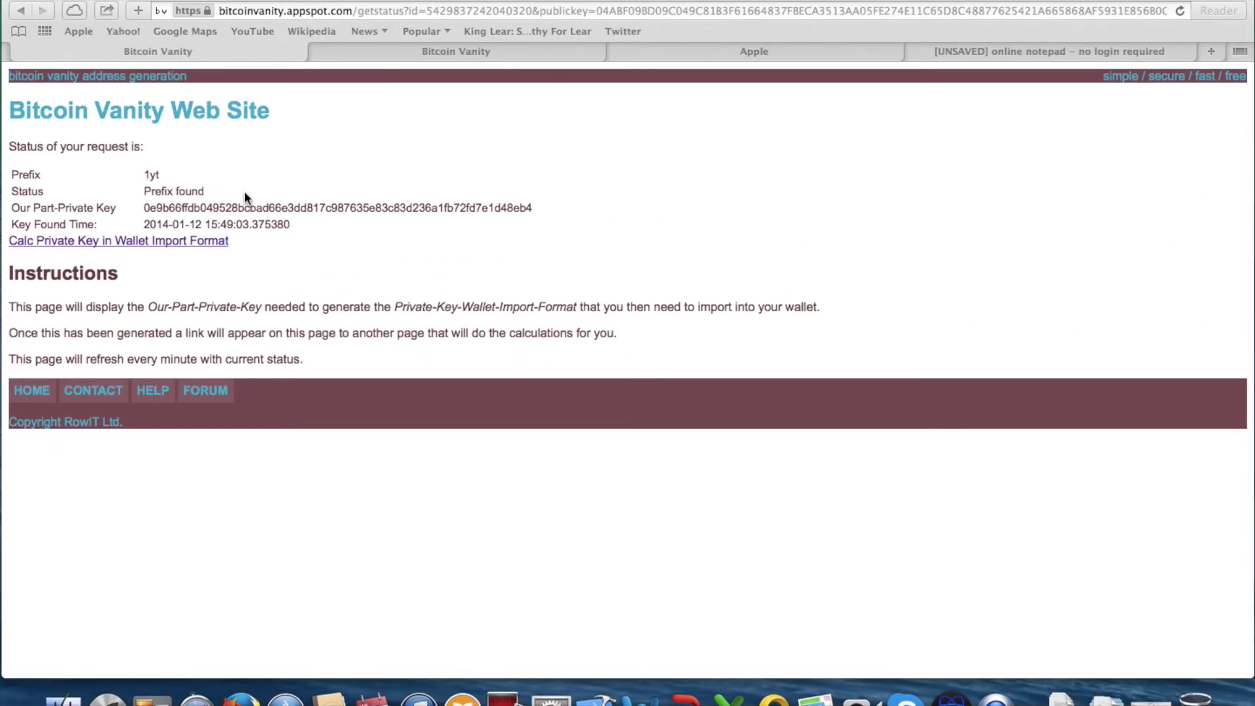
# Highlight the key's found time on the status page
pyautogui.moveTo(210, 224); pyautogui.dragTo(320, 221)
pyautogui.click(283, 220)
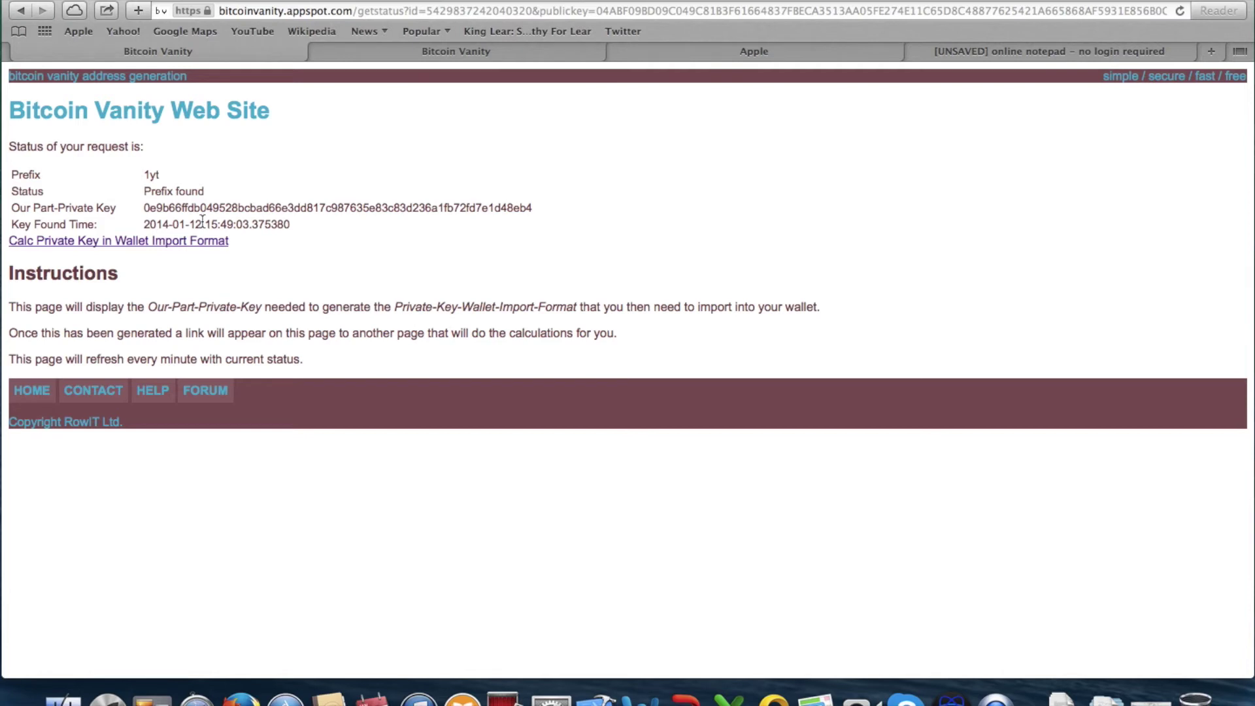
pyautogui.moveTo(206, 224); pyautogui.dragTo(296, 222)
pyautogui.click(293, 229)
pyautogui.click(148, 225)
pyautogui.click(296, 222)
# Delete the part-public key from the shrib.com note
pyautogui.click(988, 47)
pyautogui.moveTo(40, 210); pyautogui.dragTo(5, 111)
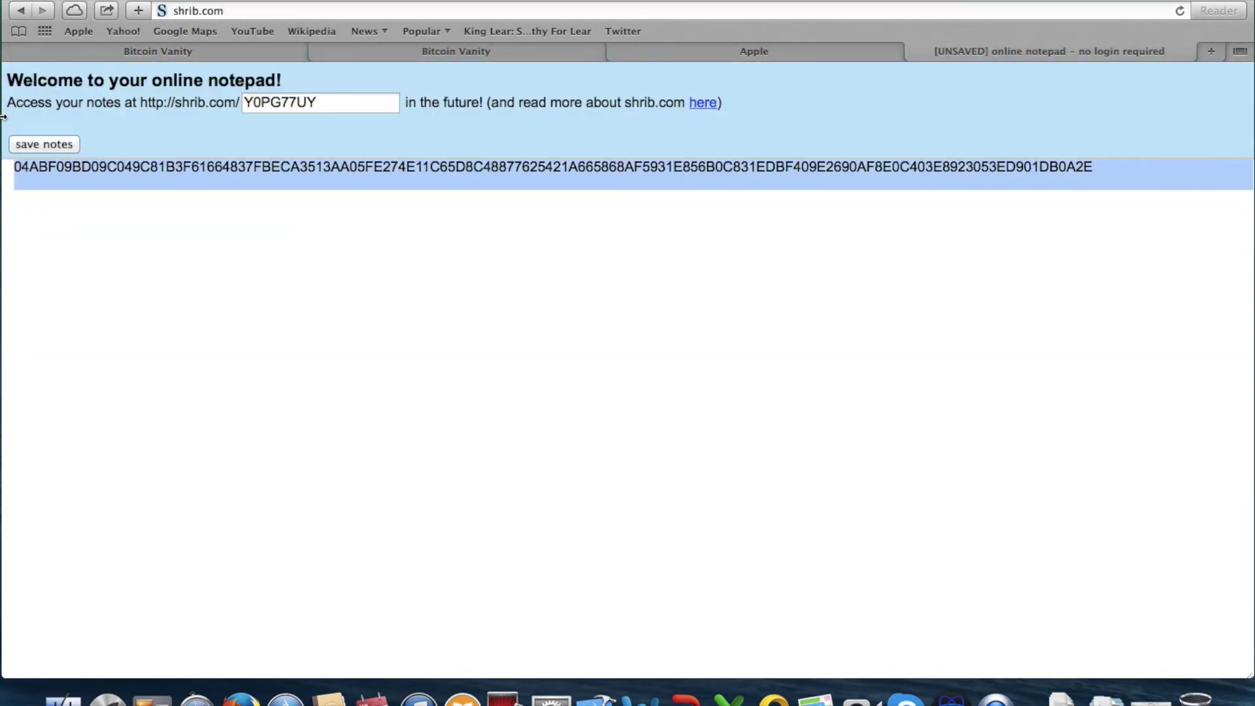
pyautogui.press('BackSpace')
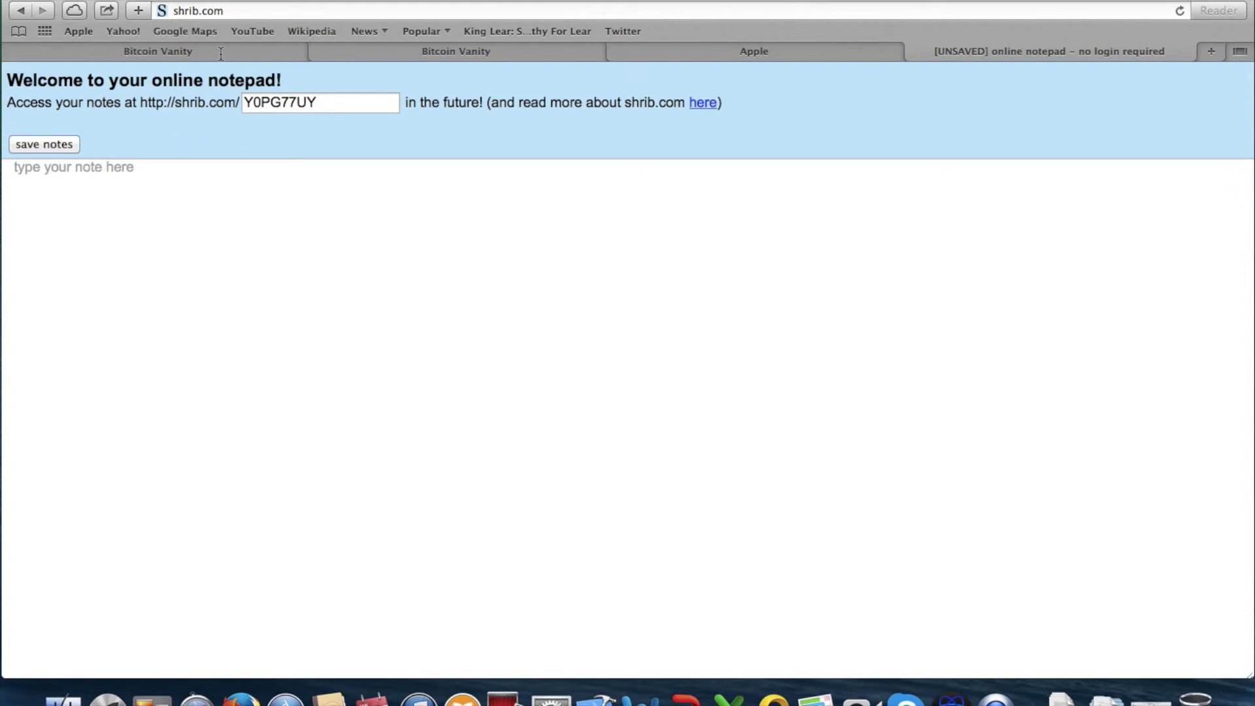
pyautogui.click(220, 52)
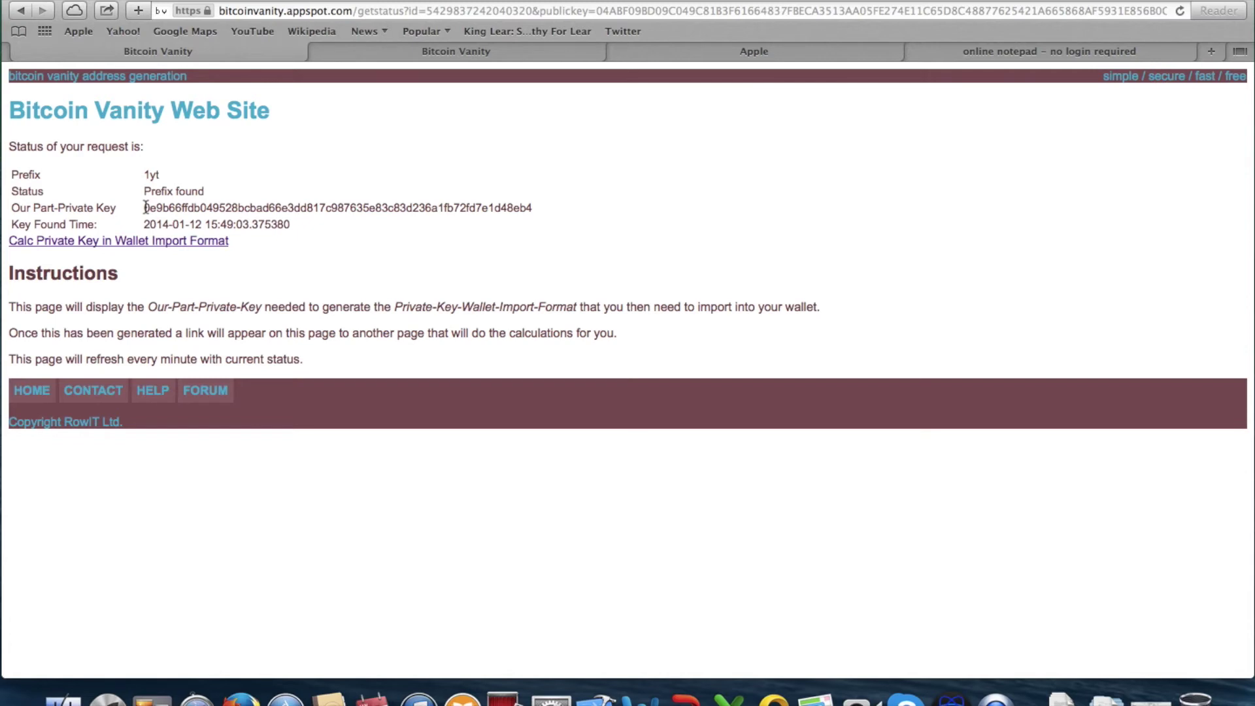
# On Calc Private Key, compute the final address and private key from the part-private key
pyautogui.click(377, 48)
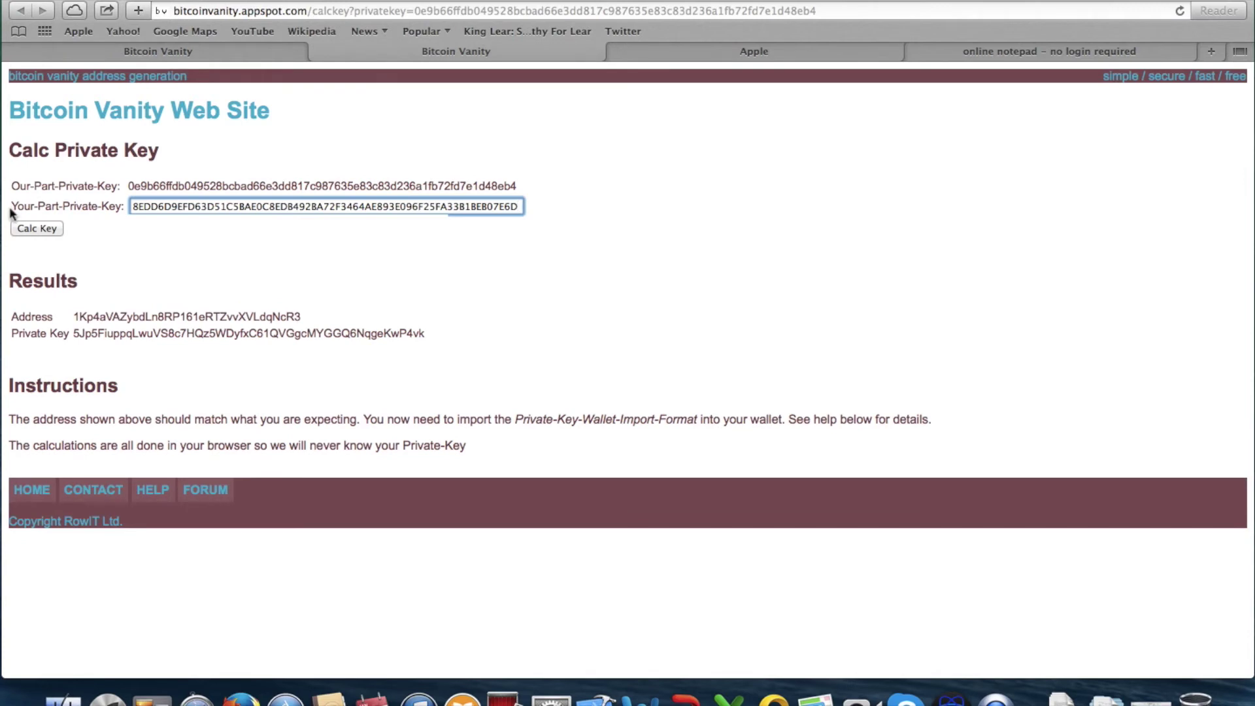
pyautogui.moveTo(21, 207); pyautogui.dragTo(746, 190)
pyautogui.click(745, 190)
pyautogui.moveTo(134, 207); pyautogui.dragTo(530, 210)
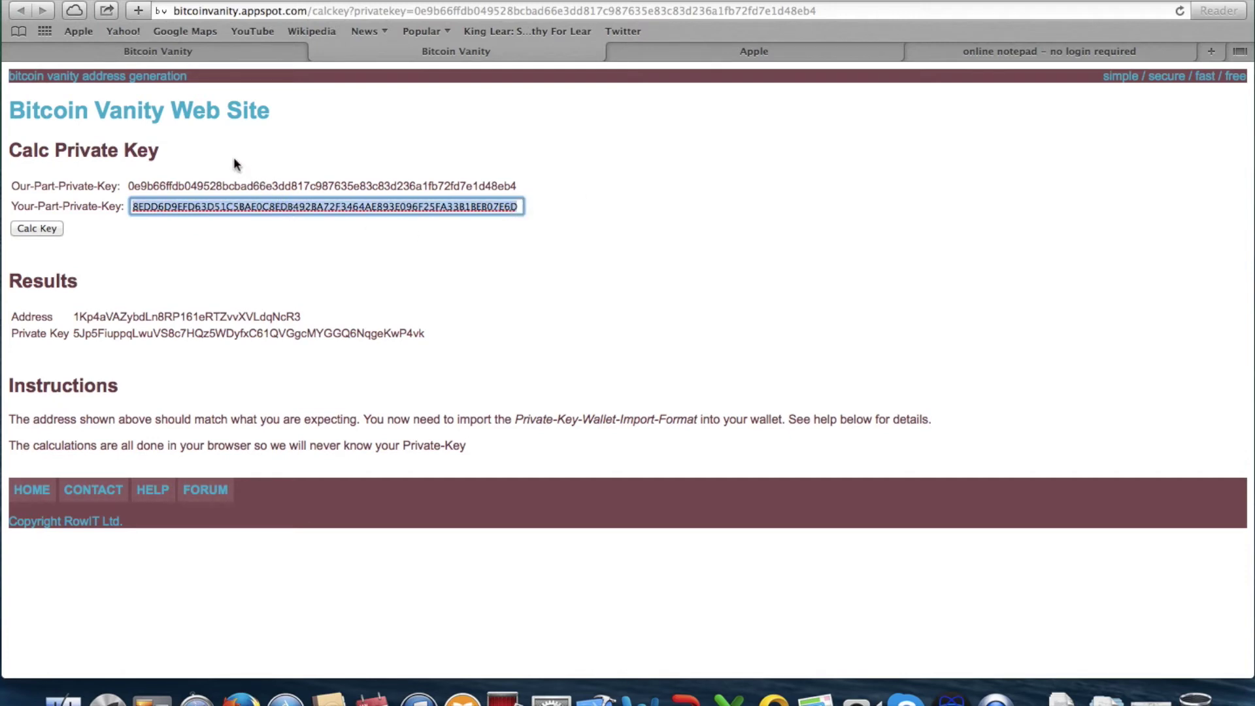
pyautogui.click(125, 208)
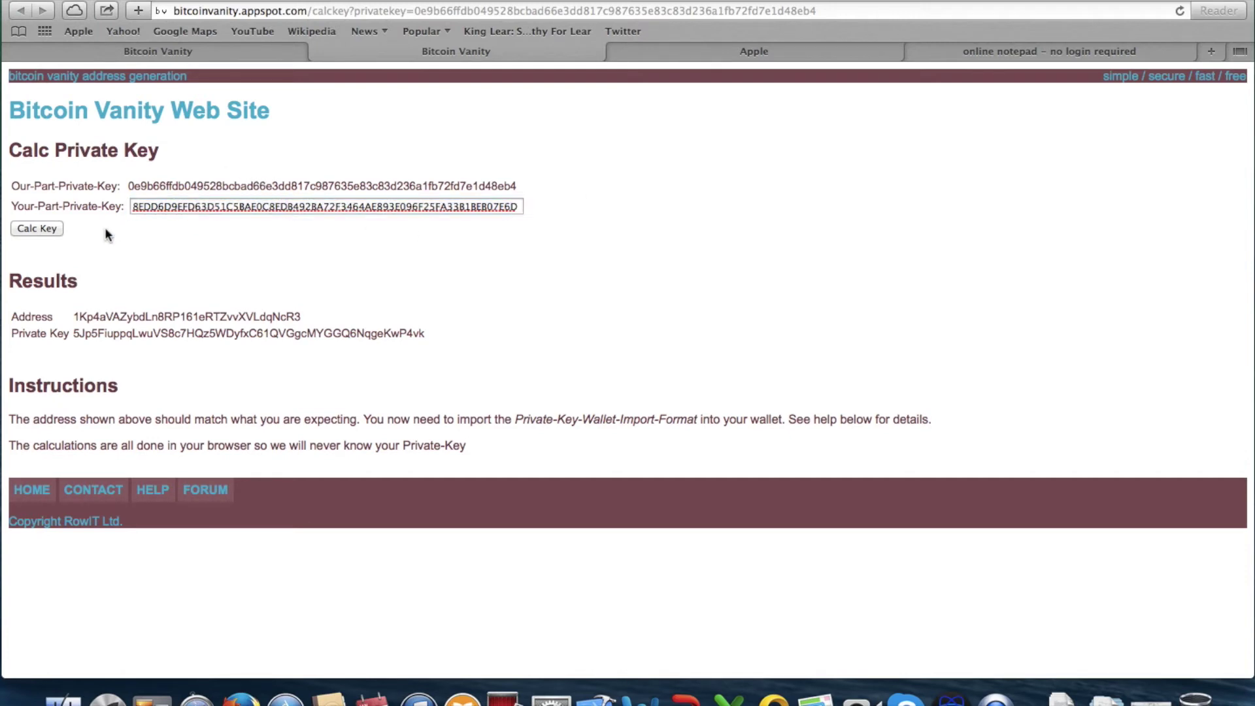
pyautogui.click(36, 228)
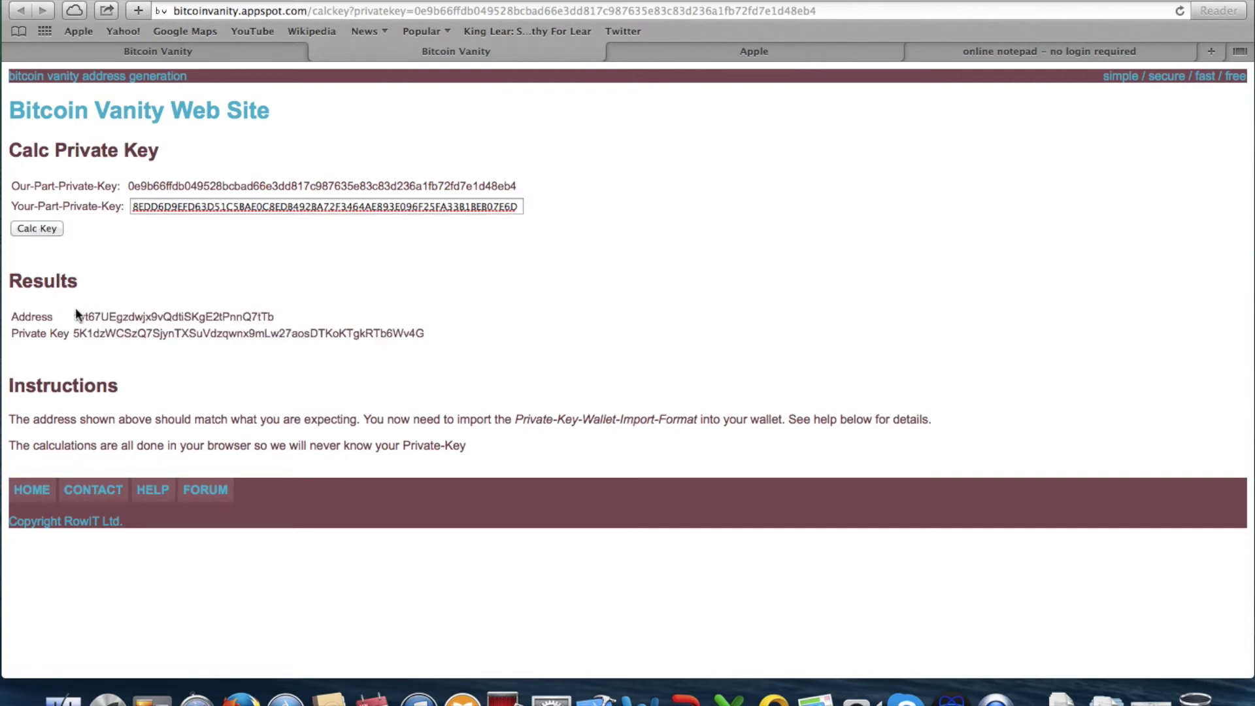
# Confirm the address starts with 1yt and select its Wallet Import Format private key
pyautogui.moveTo(74, 313)
pyautogui.mouseDown()
pyautogui.moveTo(163, 315)
pyautogui.moveTo(86, 314)
pyautogui.mouseUp()
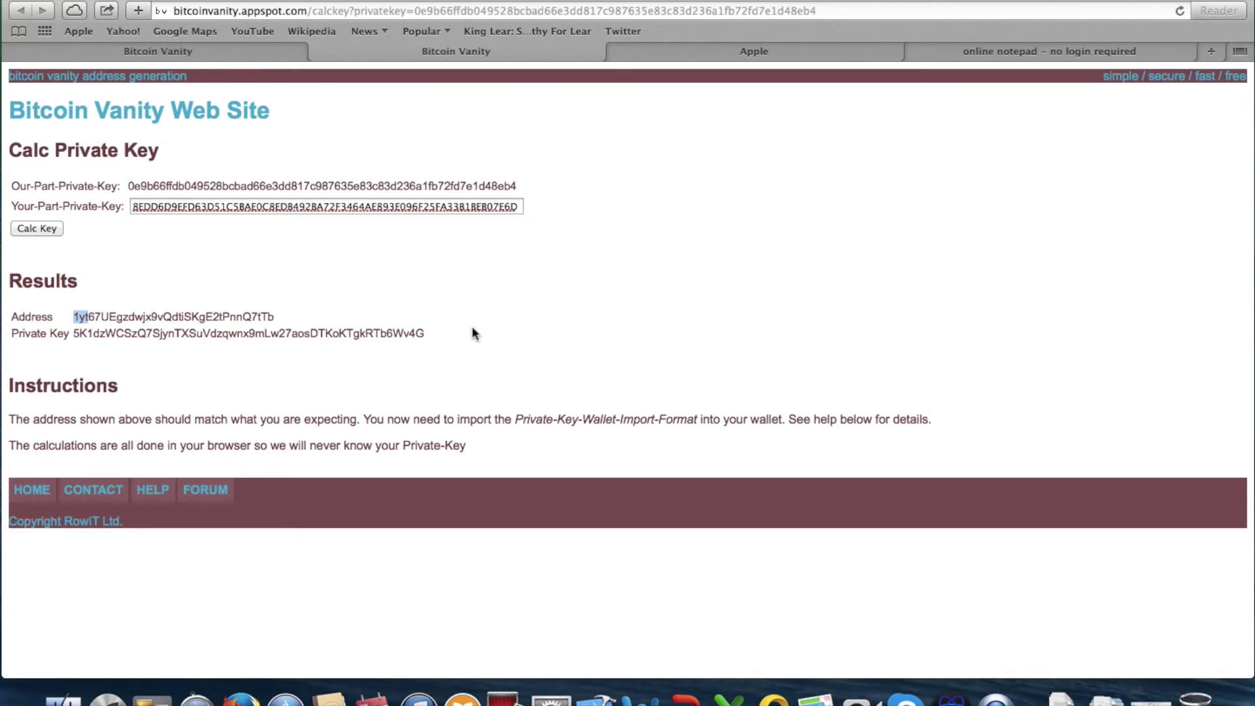
pyautogui.click(239, 55)
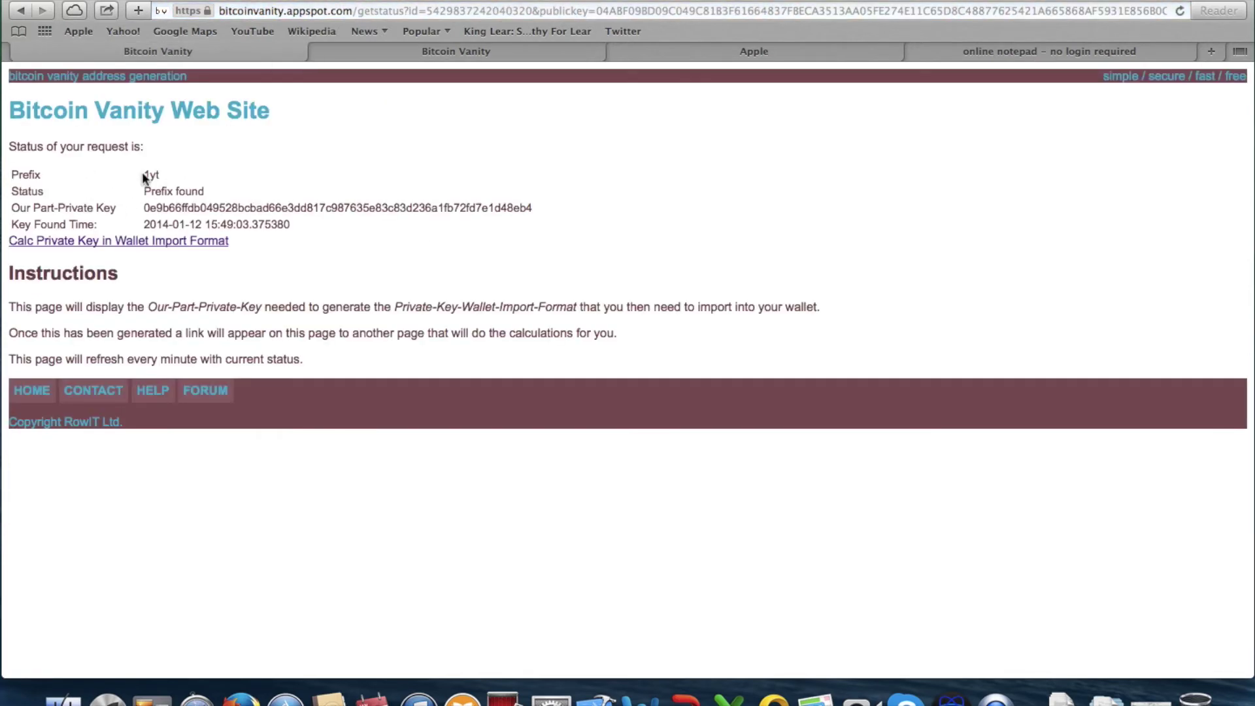
pyautogui.click(453, 54)
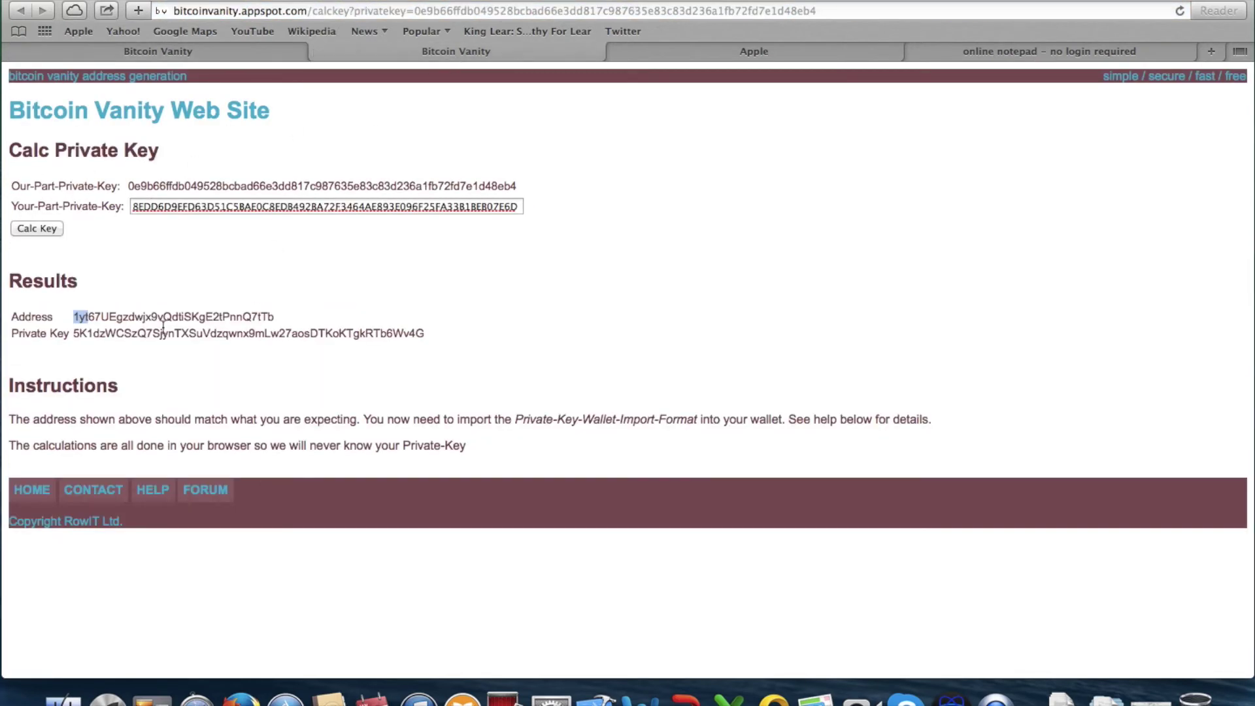
pyautogui.click(85, 335)
pyautogui.moveTo(74, 334); pyautogui.dragTo(439, 335)
# Copy the private key and start Electrum's private key import, entering the wallet password
pyautogui.rightClick(345, 335)
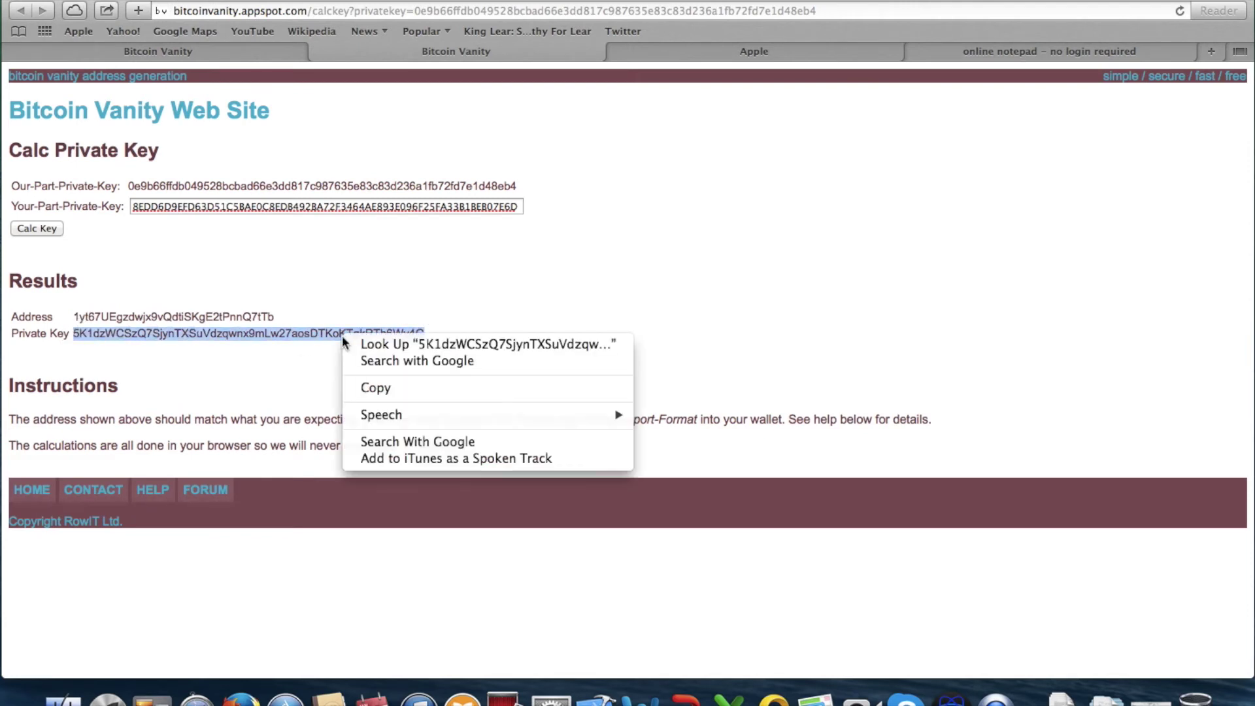
pyautogui.click(404, 389)
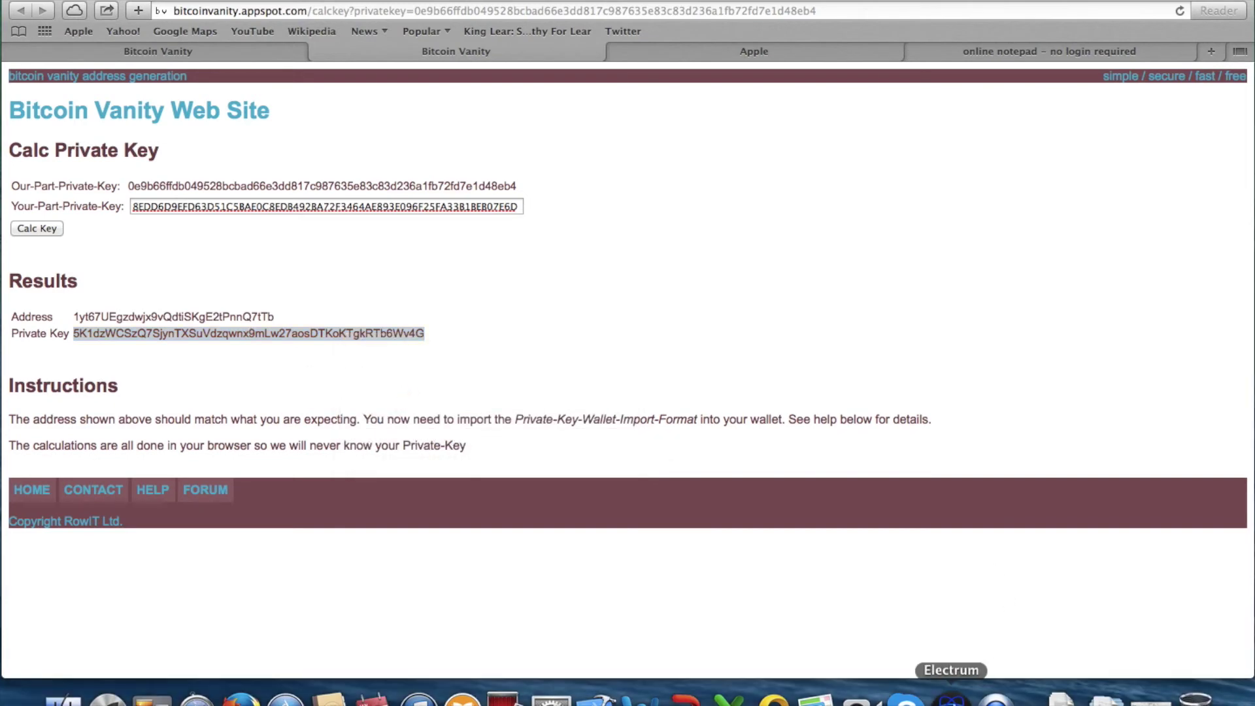
pyautogui.click(952, 697)
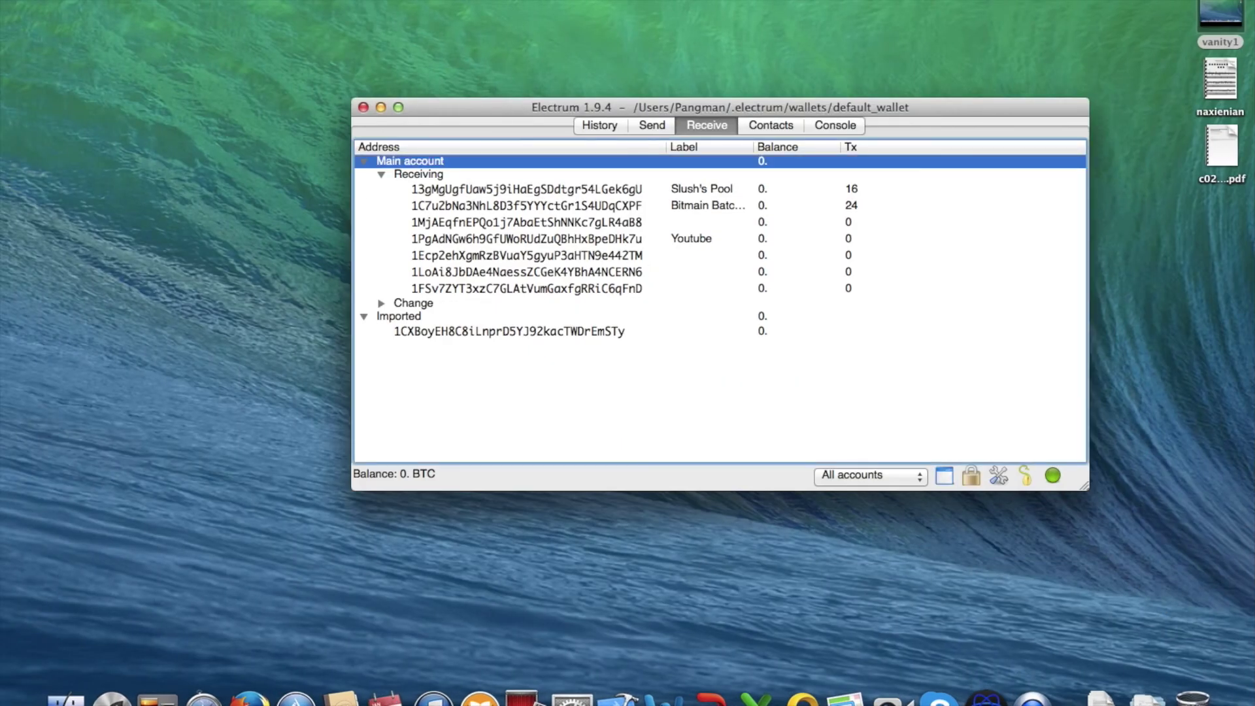
pyautogui.click(167, 1)
pyautogui.moveTo(209, 98)
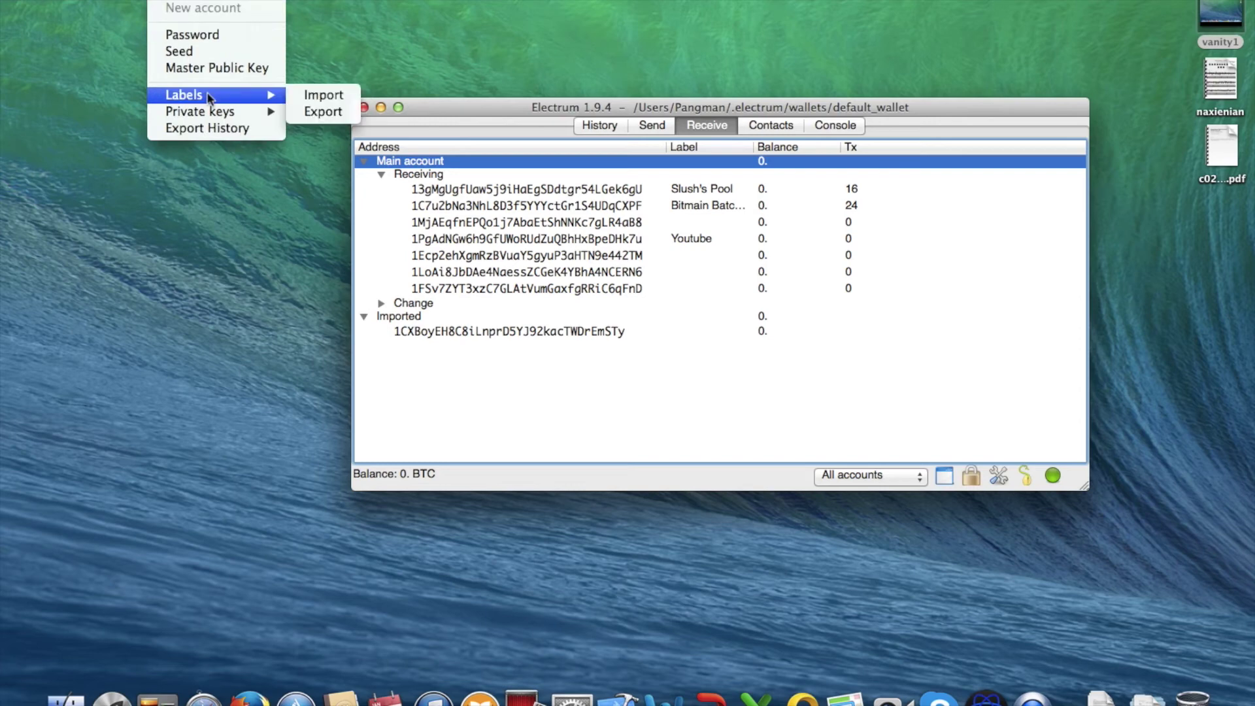
pyautogui.click(323, 112)
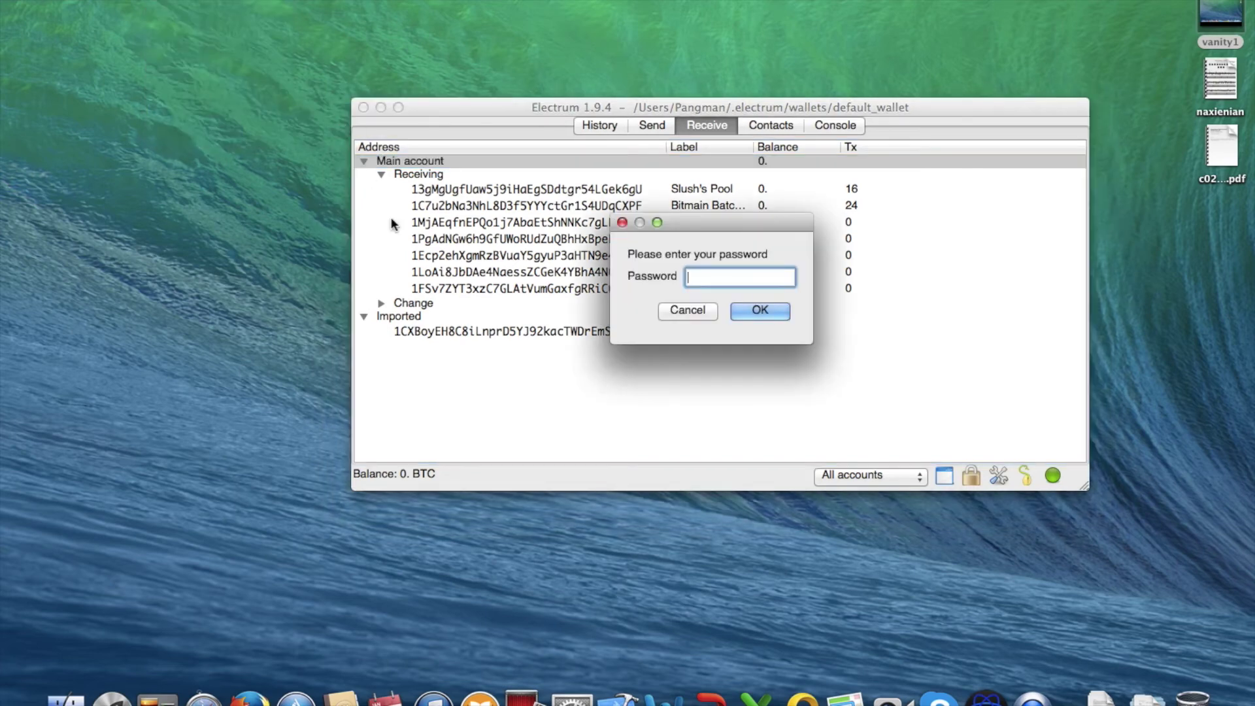
pyautogui.write('••••••••')
pyautogui.press('Return')
# Paste the copied key into the import box and confirm the successful import
pyautogui.rightClick(633, 218)
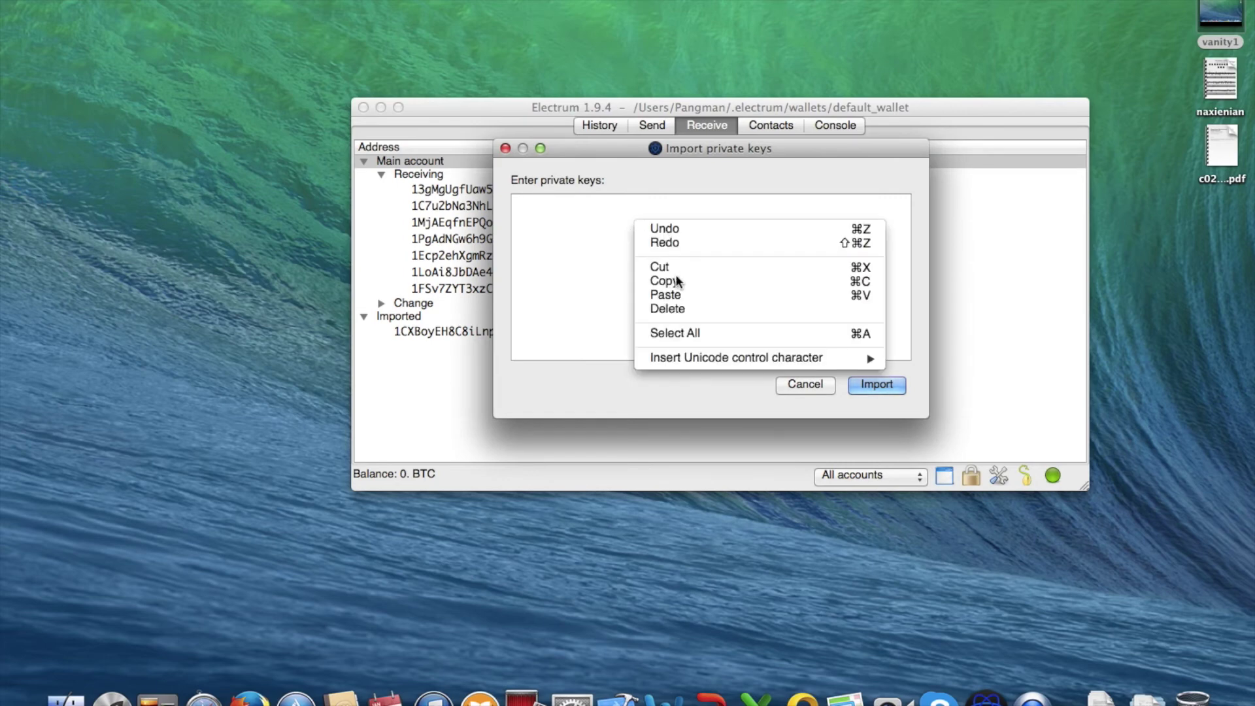
pyautogui.click(667, 294)
pyautogui.click(873, 385)
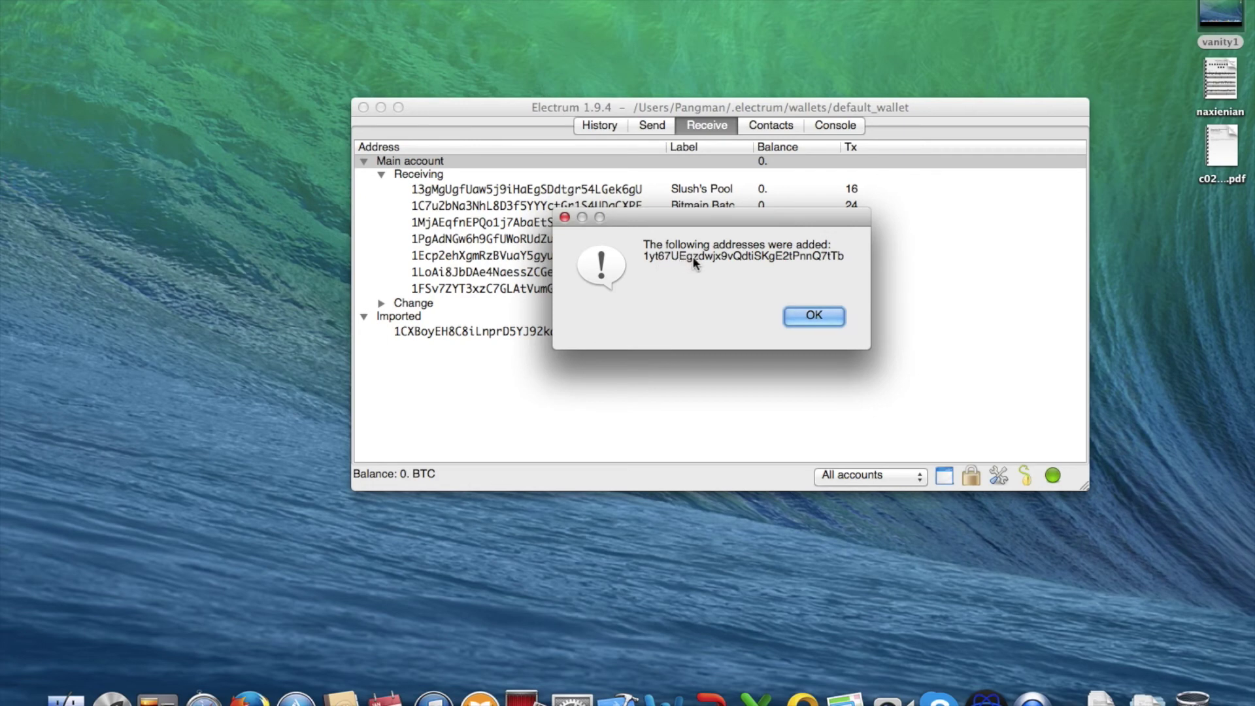
pyautogui.click(804, 317)
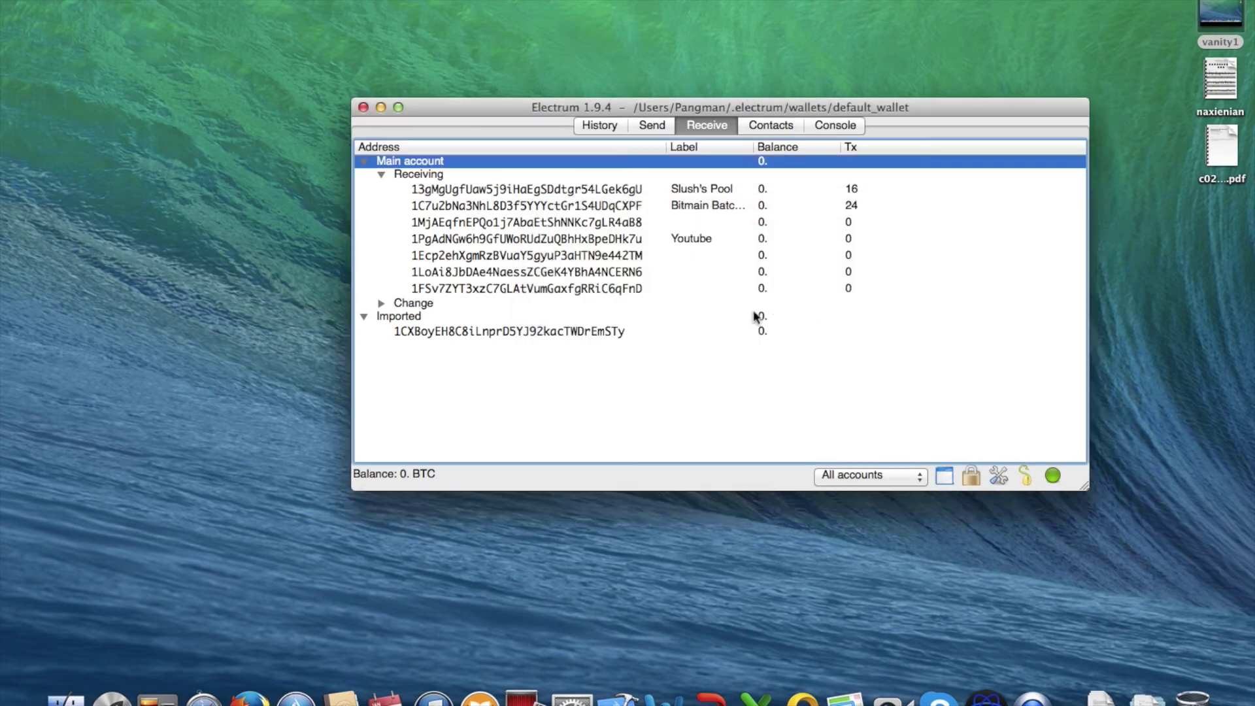
# Compare the new 1yt address with the older 1CXBoy address in the Imported list
pyautogui.click(462, 350)
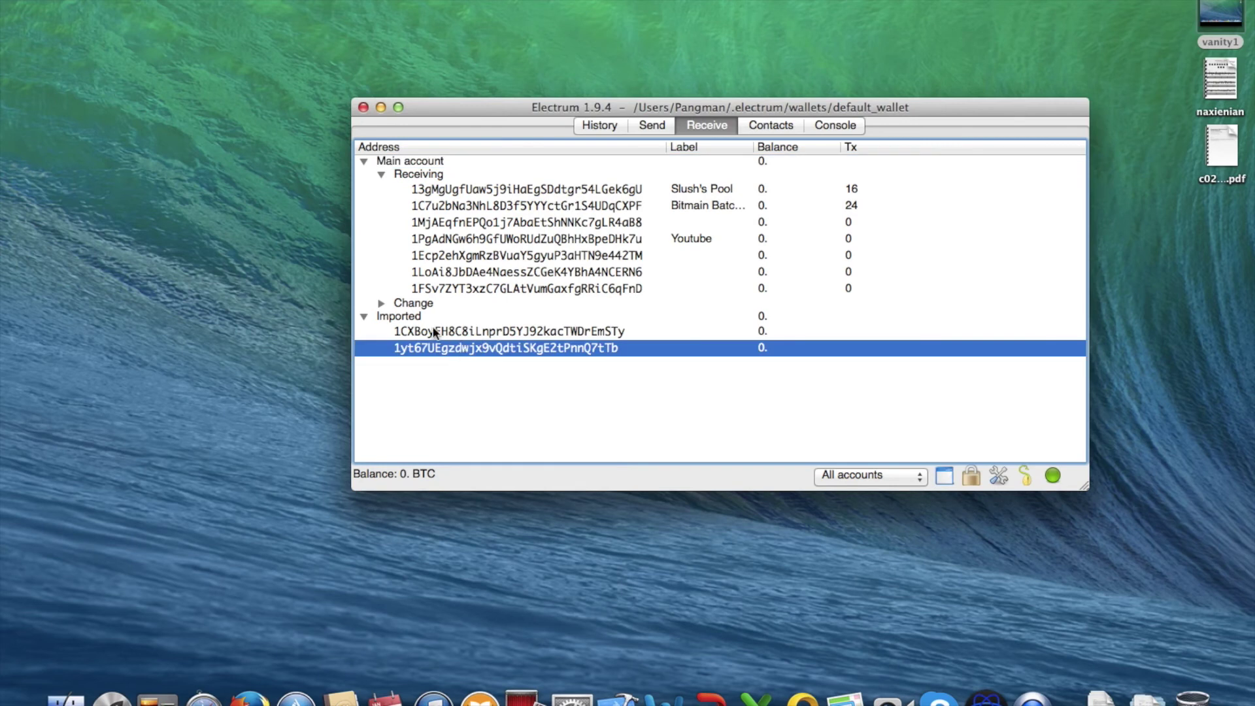
pyautogui.click(435, 332)
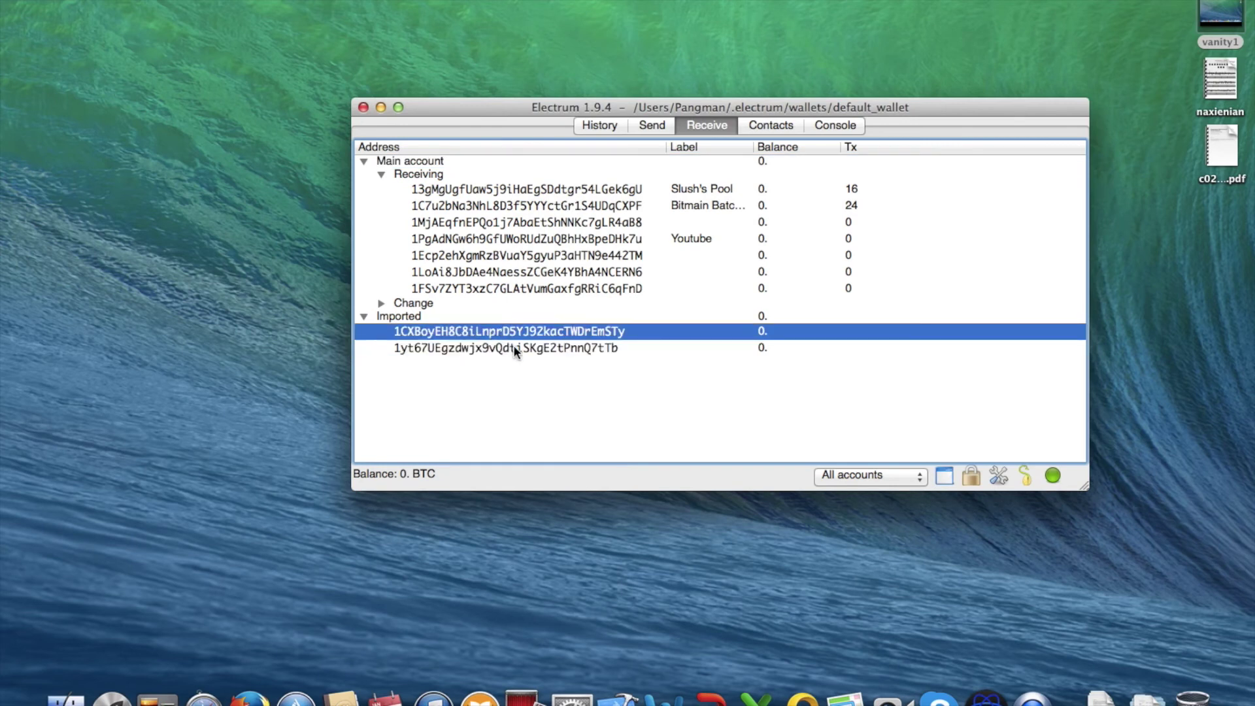
pyautogui.click(515, 352)
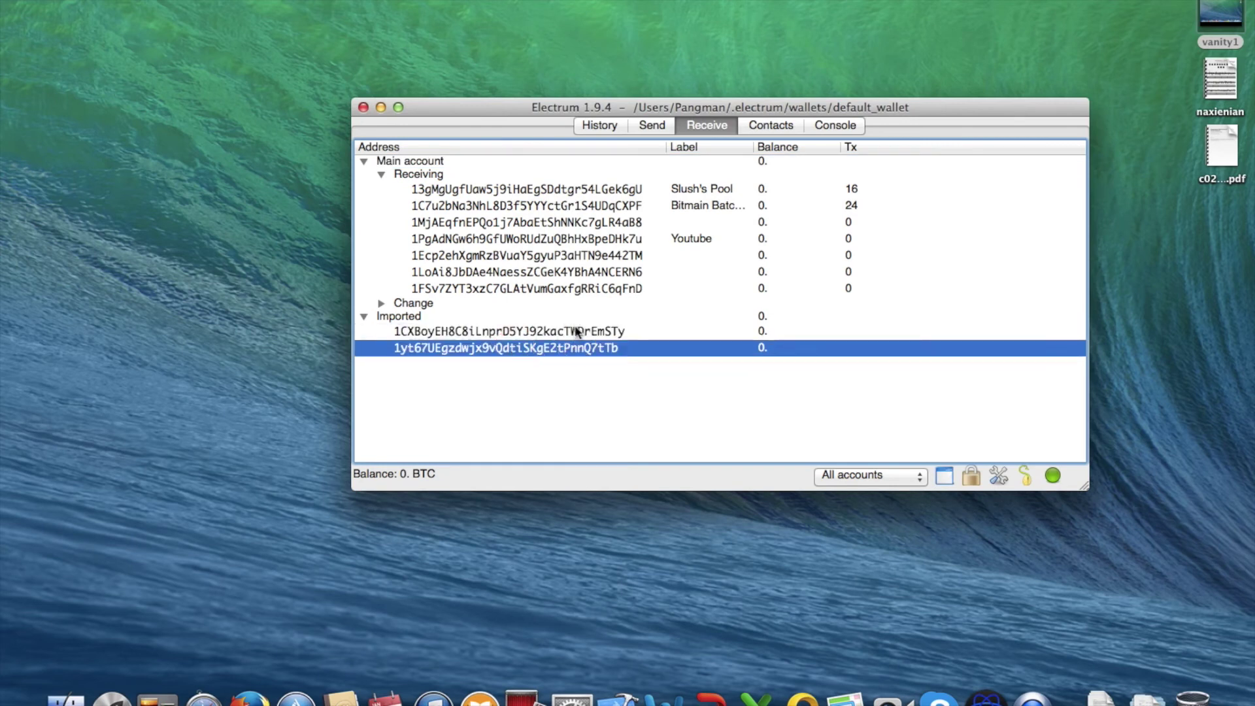
pyautogui.click(573, 332)
pyautogui.click(572, 347)
pyautogui.click(573, 332)
pyautogui.click(570, 348)
pyautogui.click(571, 332)
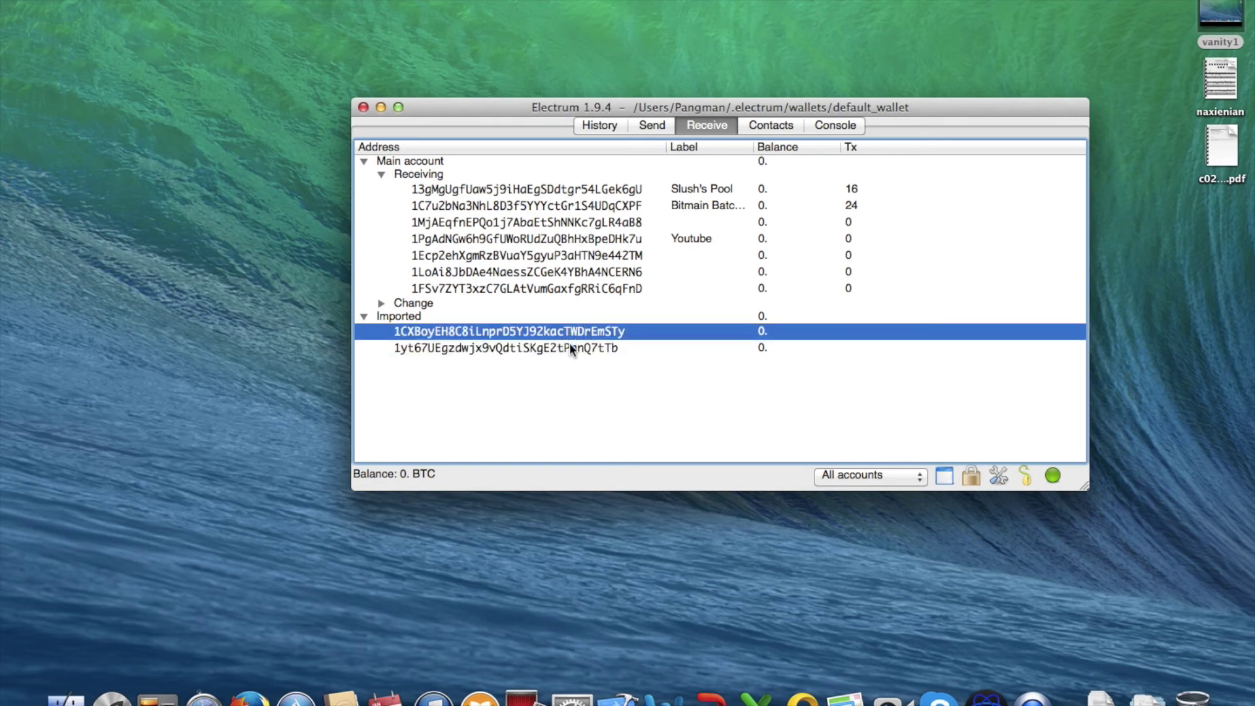
pyautogui.click(568, 350)
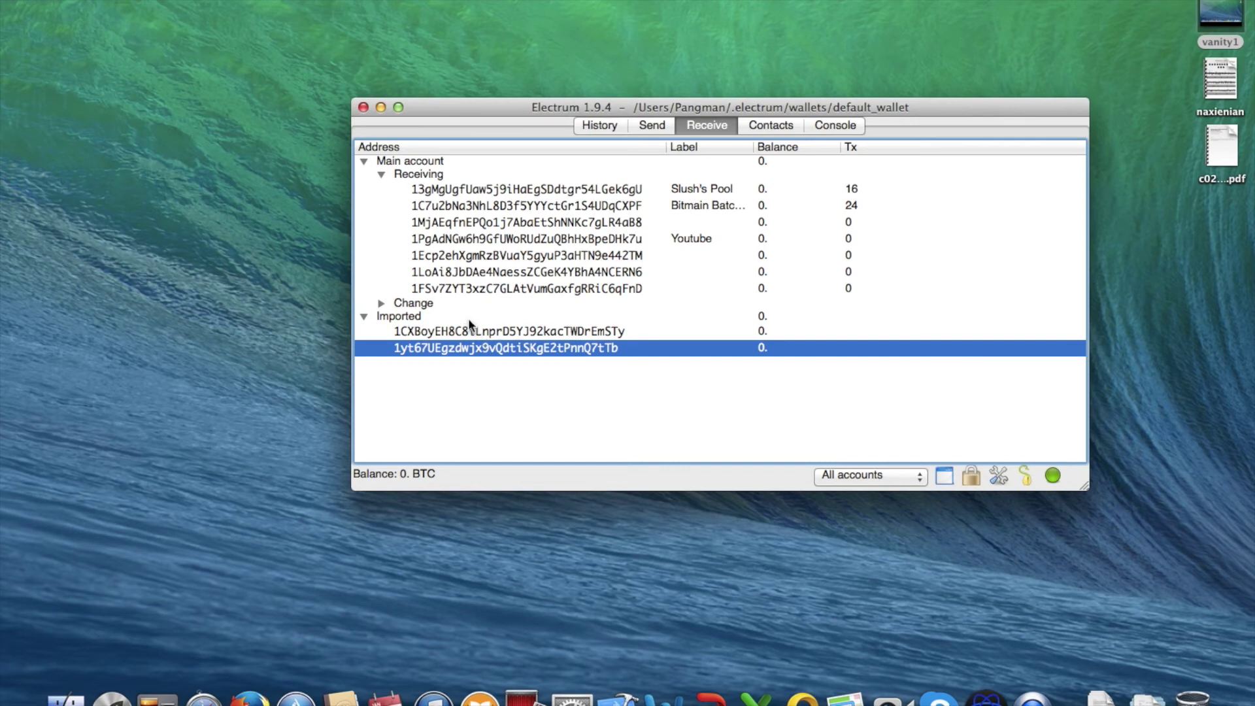
pyautogui.click(469, 332)
pyautogui.click(472, 346)
pyautogui.click(499, 336)
pyautogui.click(508, 349)
# Inspect the context-menu actions for both imported addresses and the wallet menu without running anything
pyautogui.rightClick(540, 347)
pyautogui.click(562, 331)
pyautogui.click(562, 331)
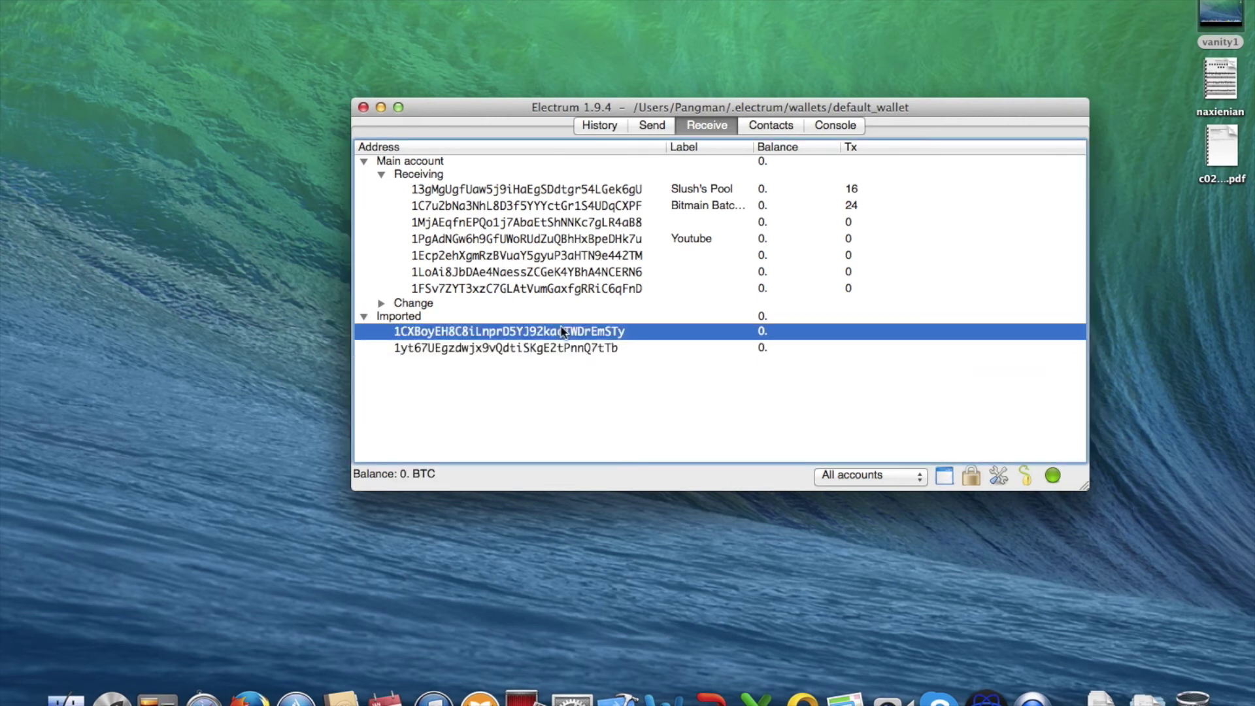
pyautogui.click(121, 0)
pyautogui.moveTo(167, 0)
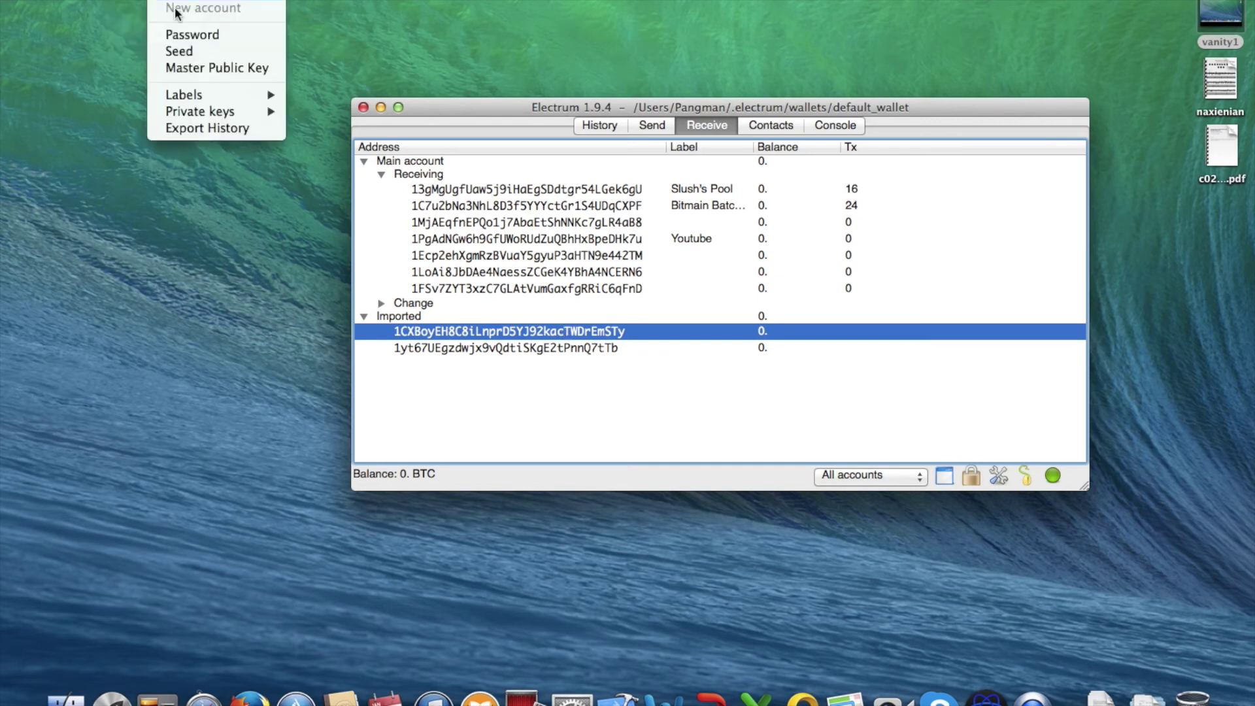
pyautogui.click(214, 53)
pyautogui.rightClick(541, 330)
pyautogui.click(542, 350)
pyautogui.click(559, 331)
pyautogui.click(554, 347)
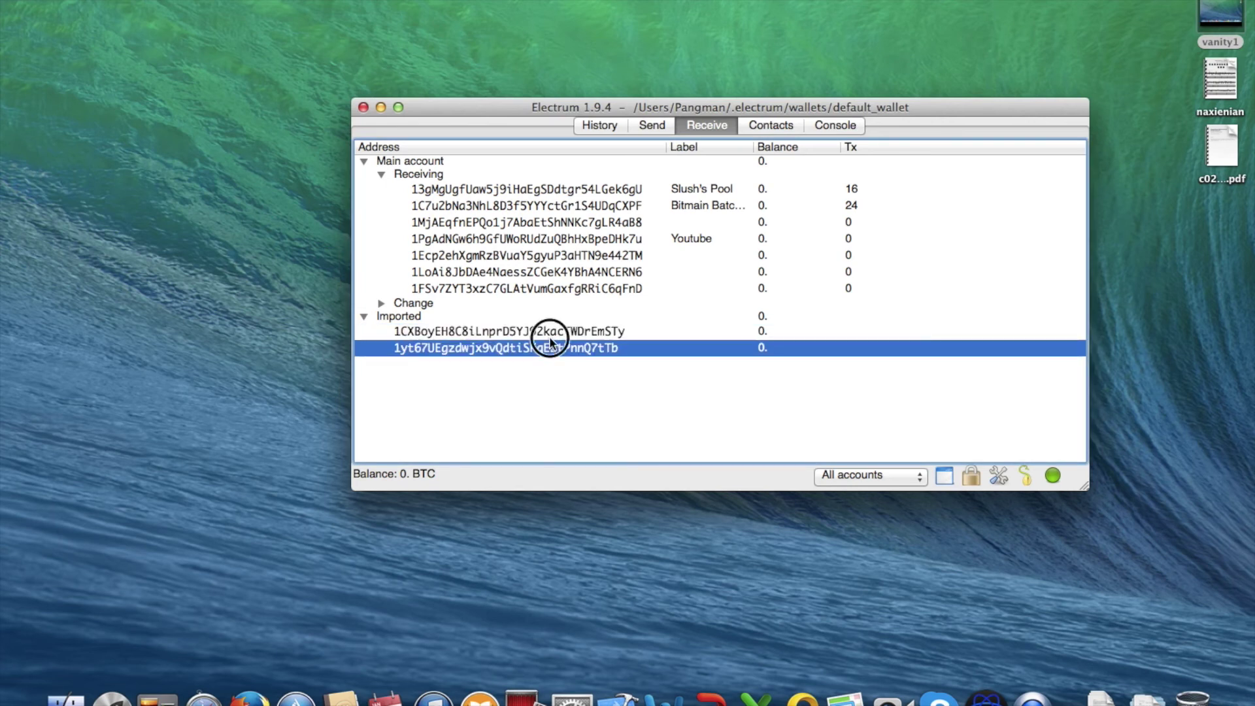
pyautogui.rightClick(549, 334)
pyautogui.click(565, 349)
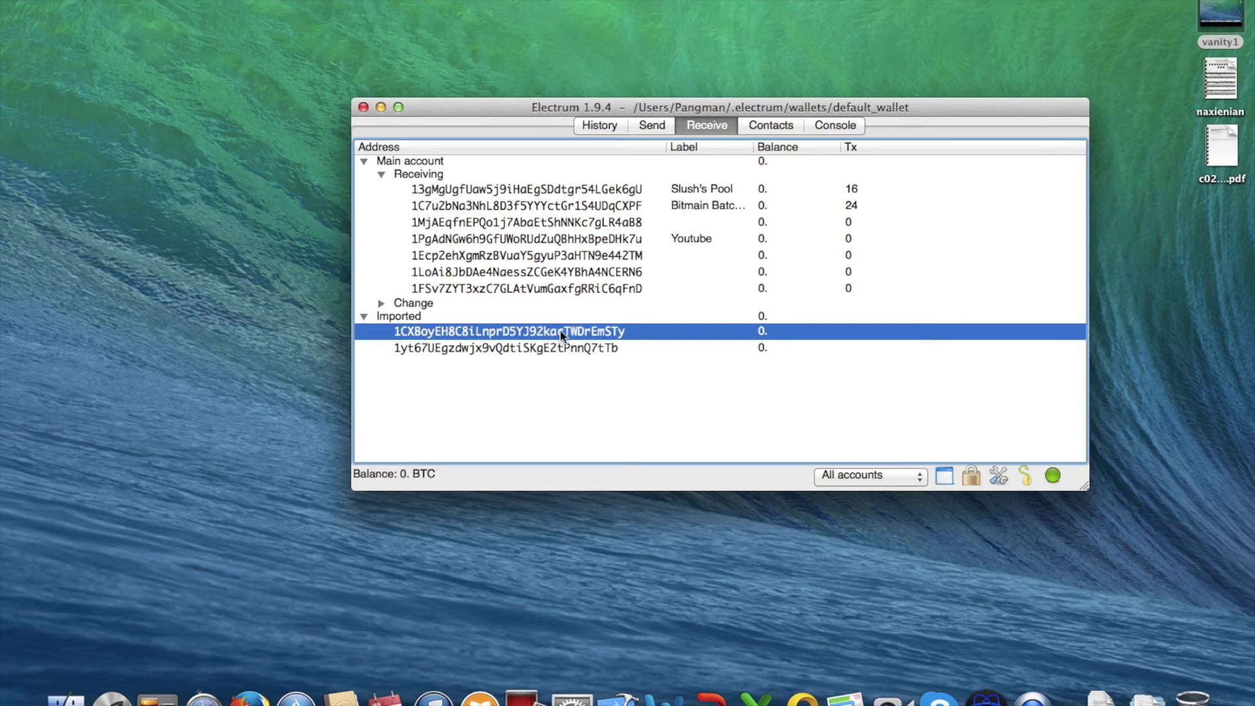
pyautogui.rightClick(558, 332)
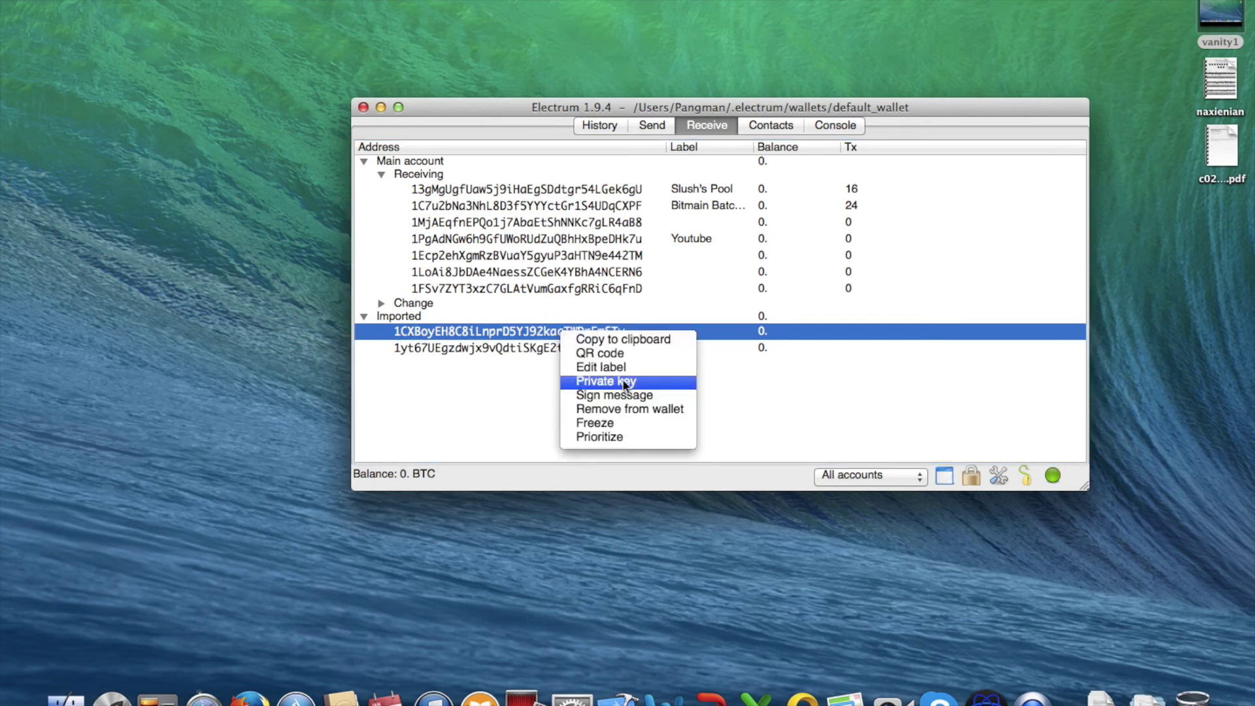
pyautogui.click(465, 399)
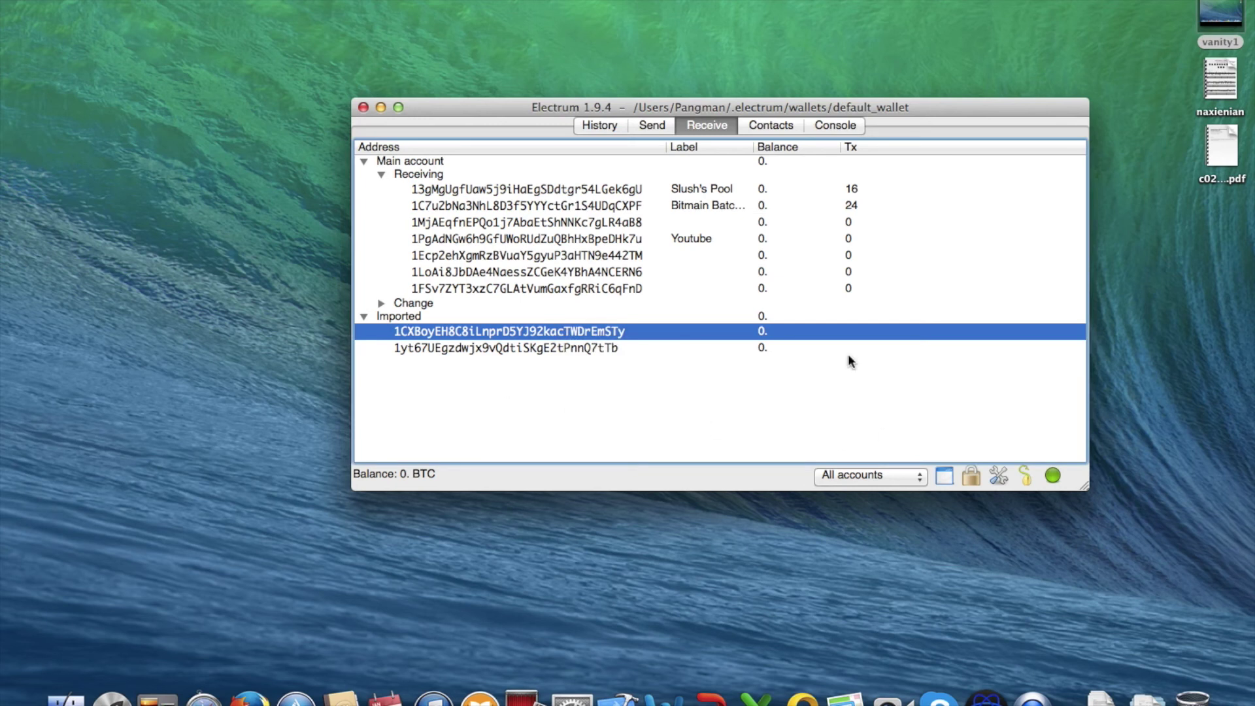
# Try removing the 1yt address through its context menu and answer the confirmation prompt
pyautogui.click(603, 350)
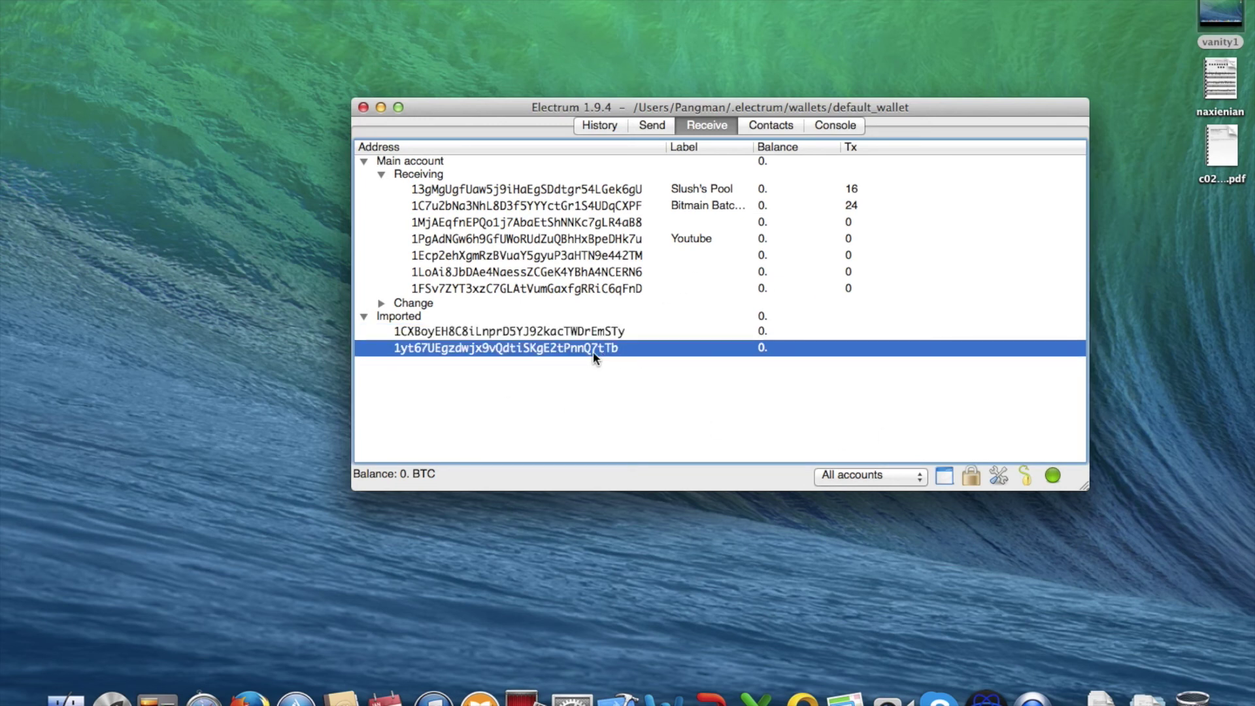
pyautogui.rightClick(594, 351)
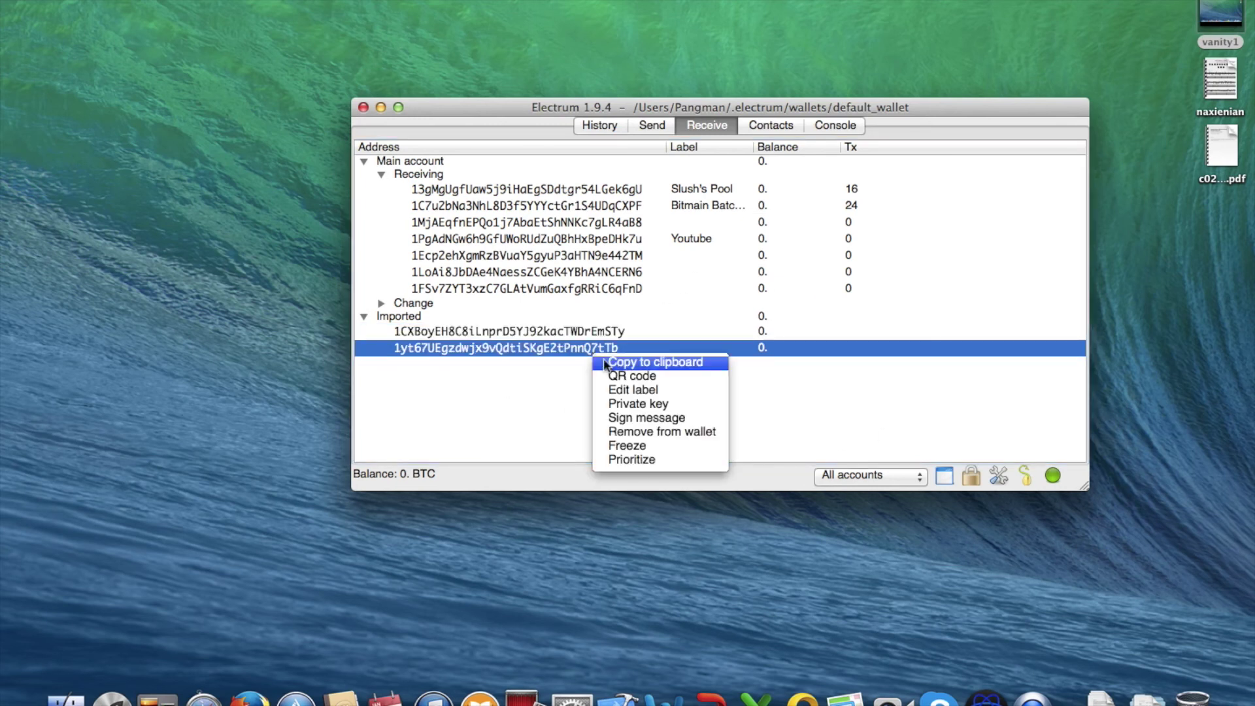
pyautogui.click(640, 432)
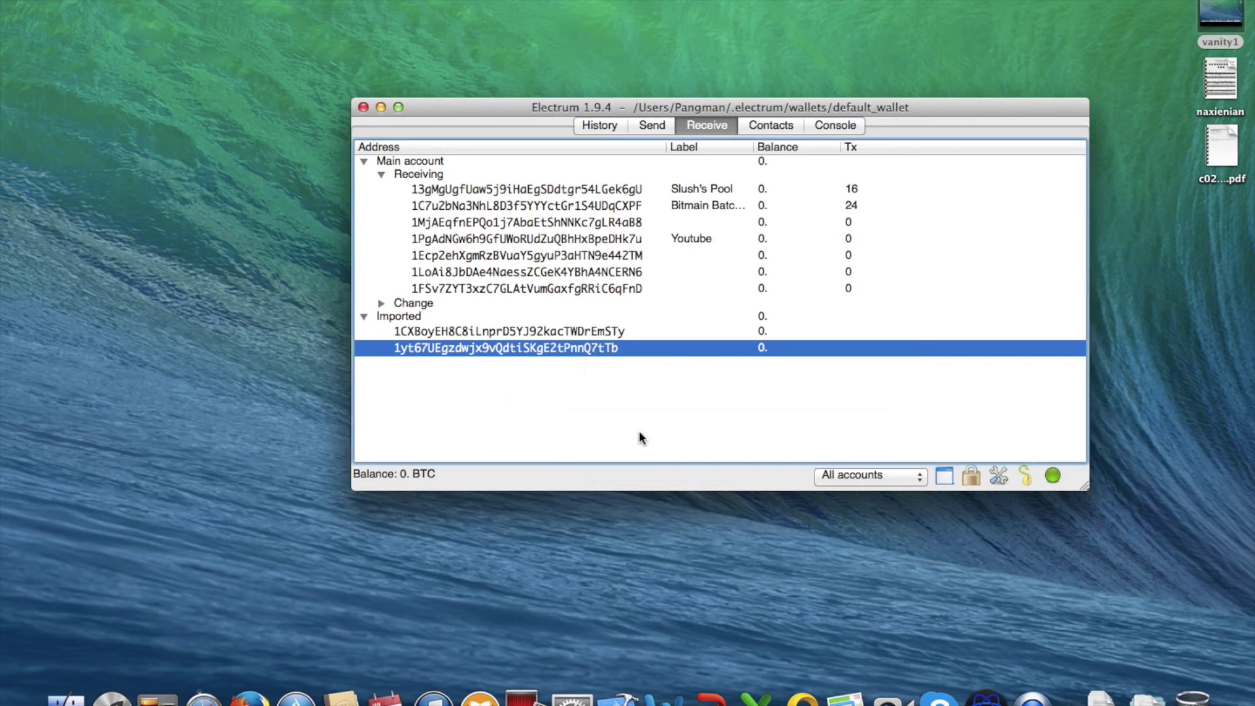
pyautogui.click(843, 315)
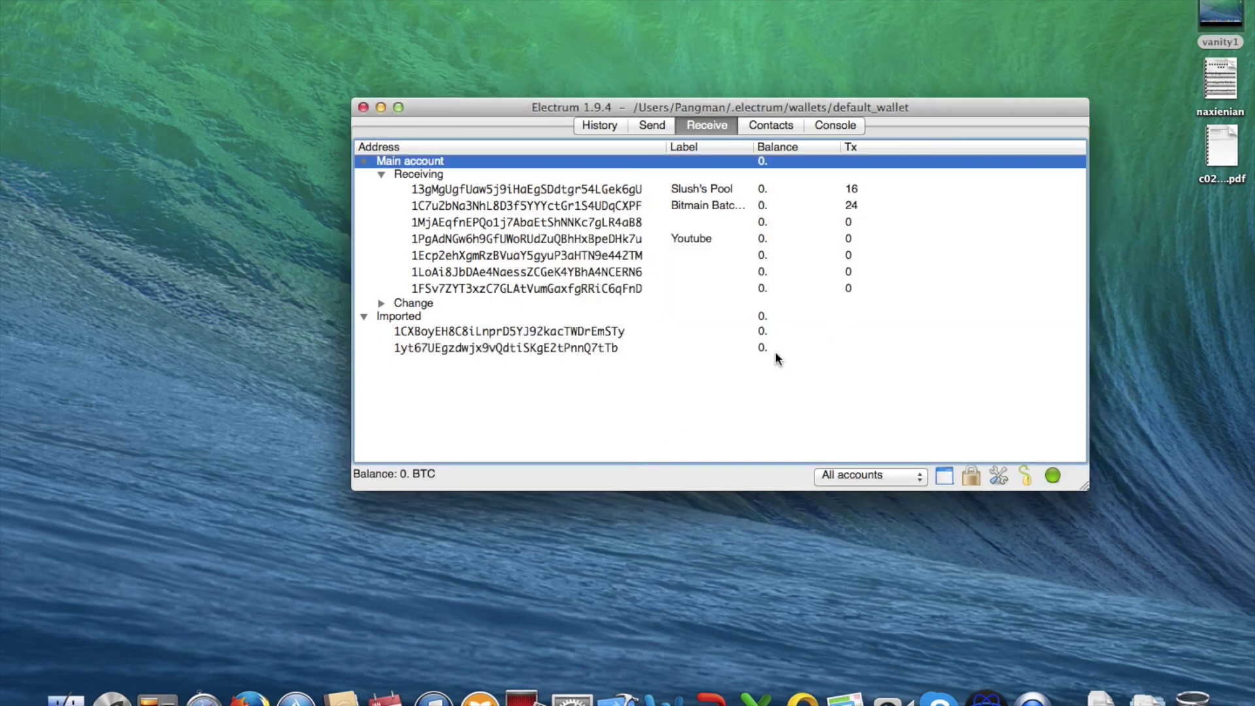
# Switch from Electrum to the Safari space showing the Calc Private Key results
pyautogui.hotkey('ctrl', 'Right')
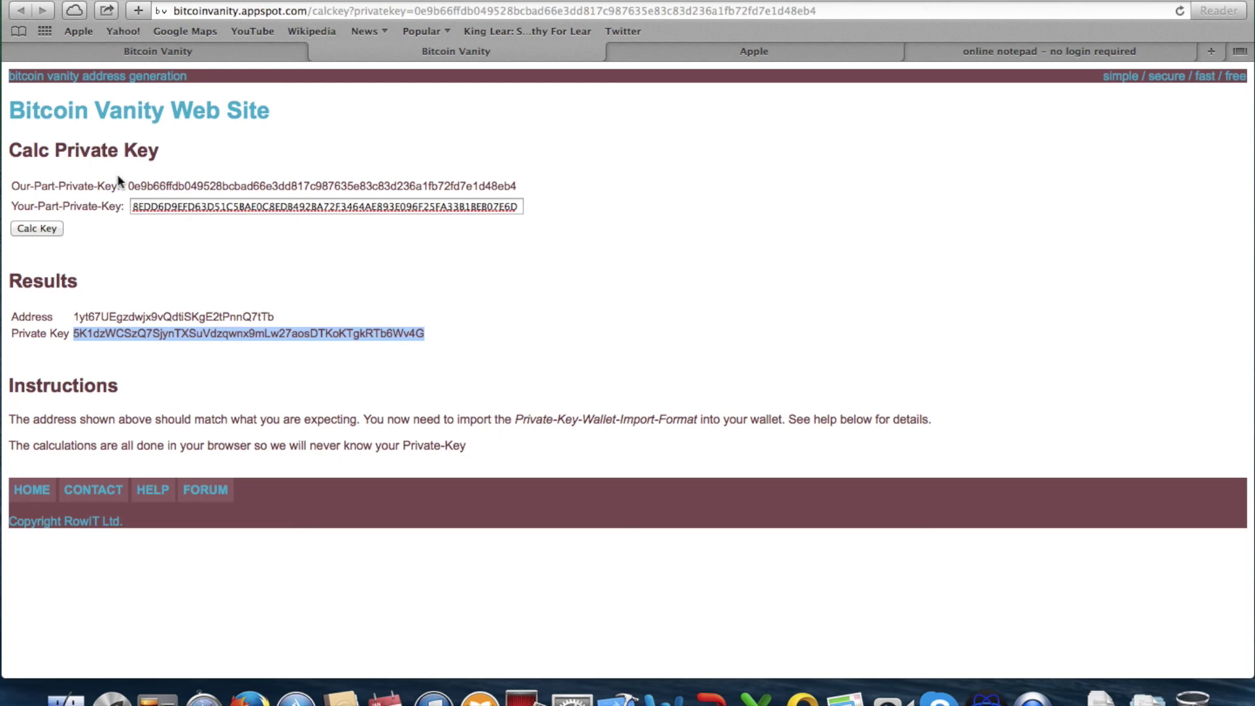
# Select the Our-Part-Private-Key value, then the site name in the page address
pyautogui.moveTo(132, 187)
pyautogui.mouseDown()
pyautogui.moveTo(527, 190)
pyautogui.moveTo(251, 199)
pyautogui.moveTo(106, 151)
pyautogui.moveTo(121, 187)
pyautogui.mouseUp()
pyautogui.click(130, 188)
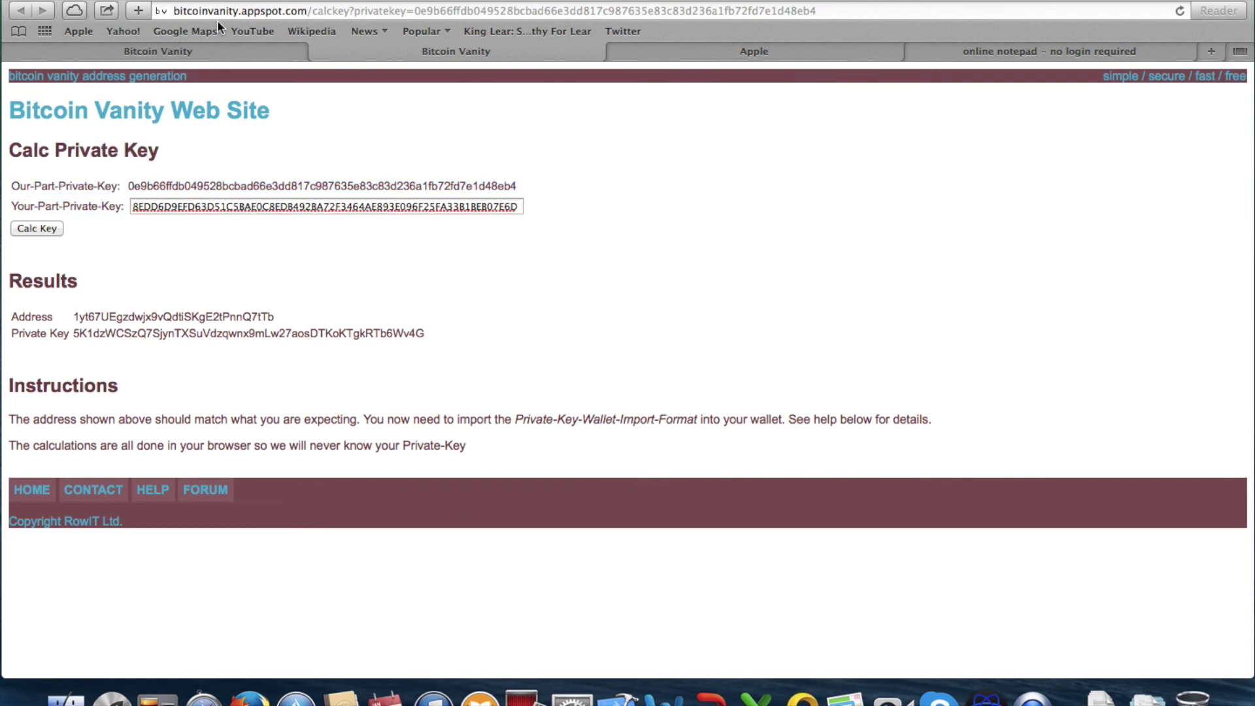
pyautogui.click(172, 10)
pyautogui.moveTo(172, 11); pyautogui.dragTo(304, 23)
# Close the shrib.com notepad tab and go back to the 1yt 'Prefix found' status tab
pyautogui.hotkey('ctrl', 'Tab')
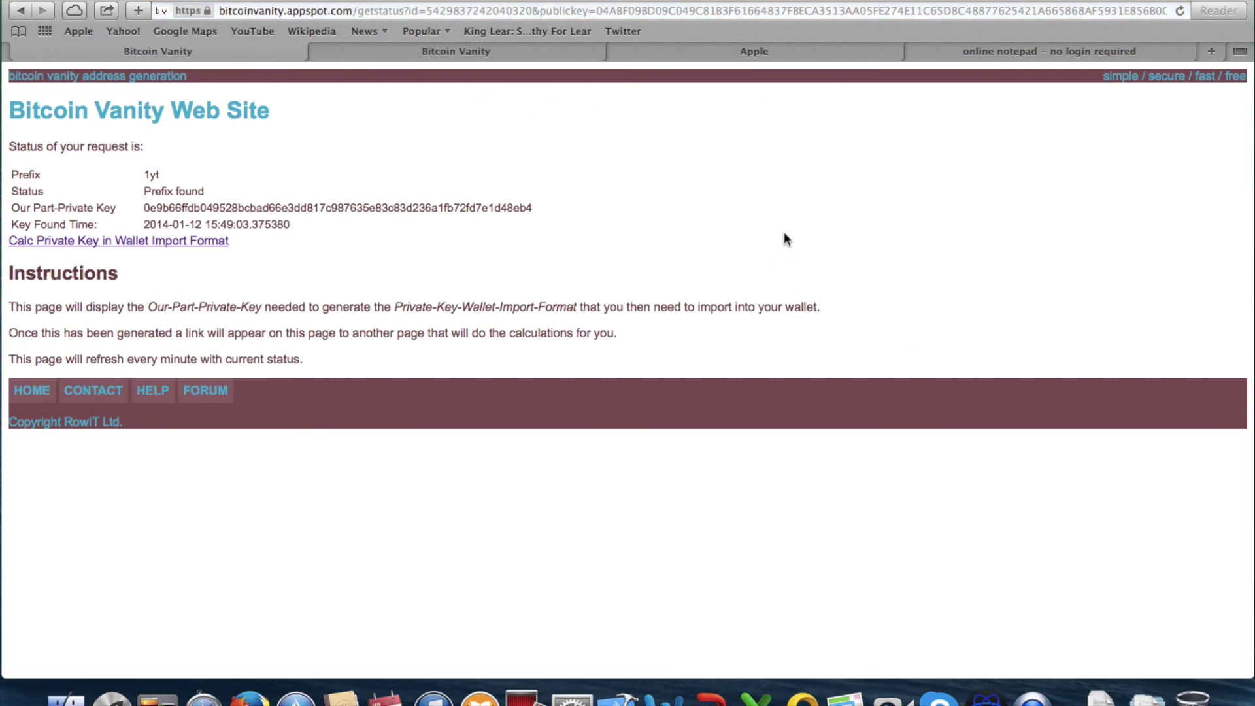
pyautogui.click(932, 47)
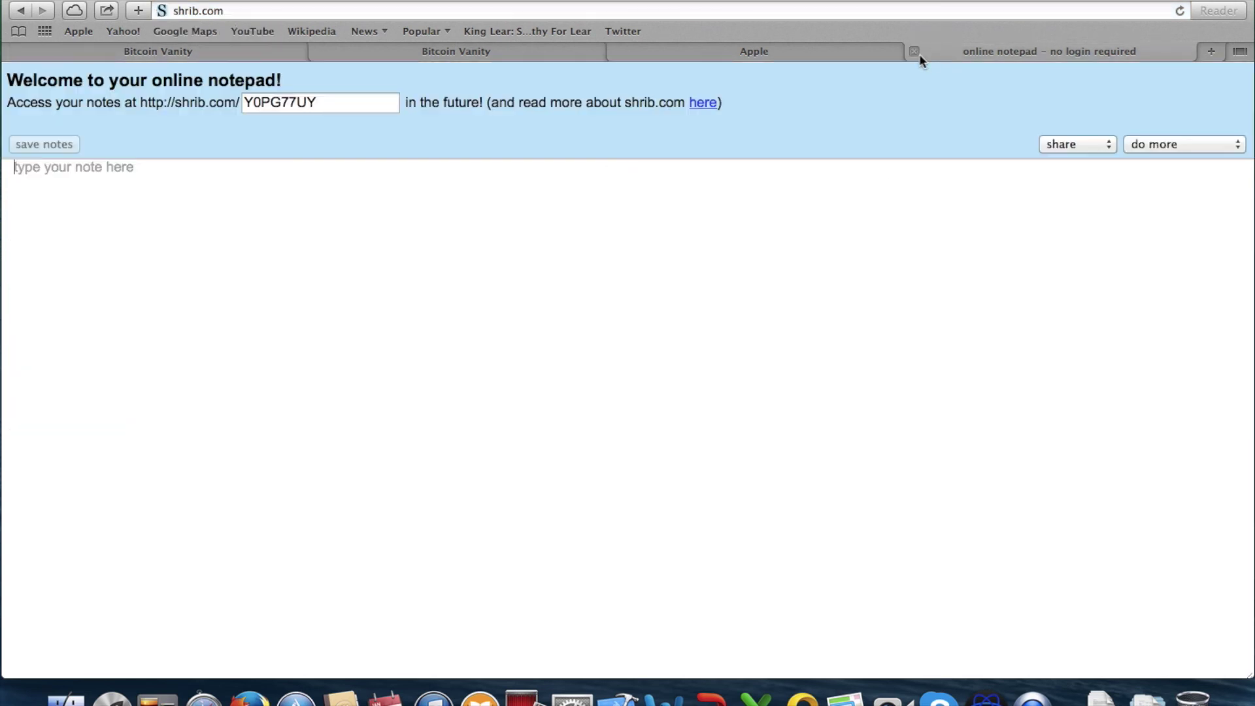
pyautogui.click(914, 51)
pyautogui.click(352, 55)
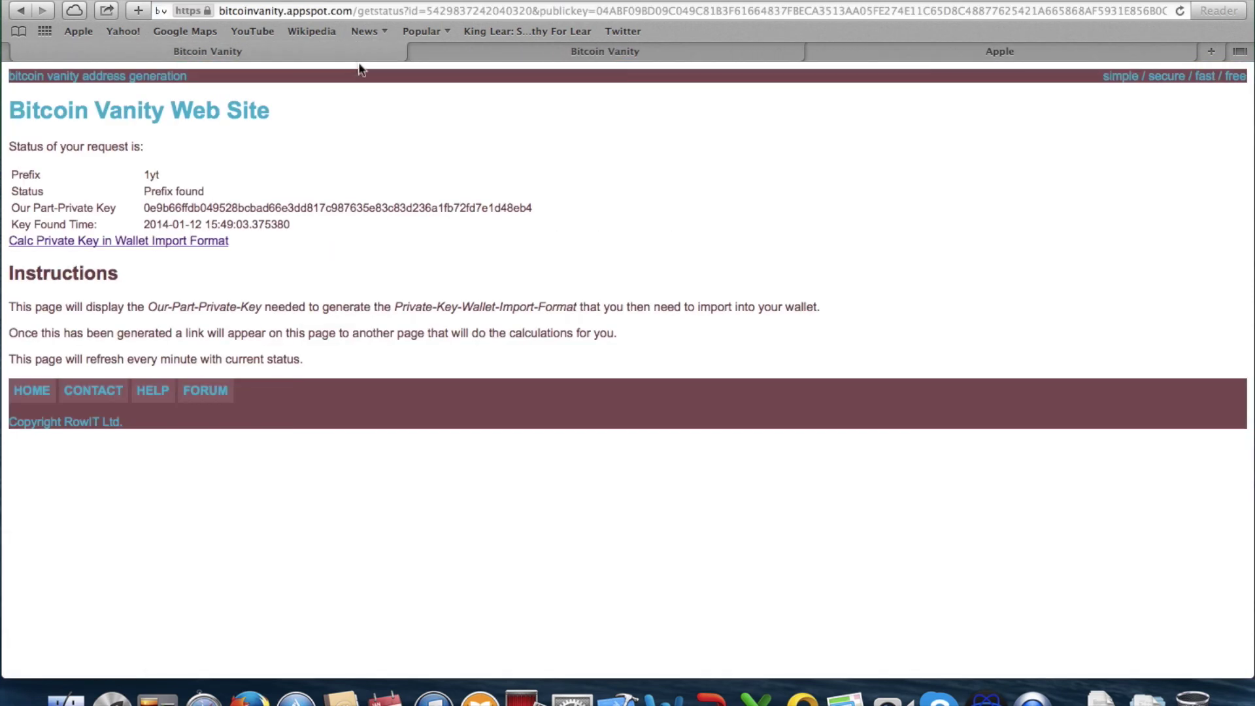